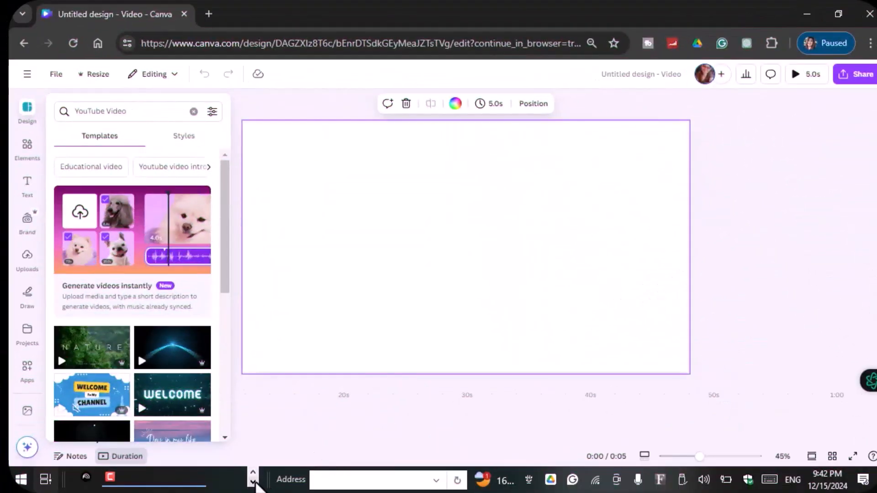
# Step: Open ChatGPT and request a suggested kids' moral story for a 2D animation in Canva, including the story background, script, and narration
pyautogui.click(747, 43)
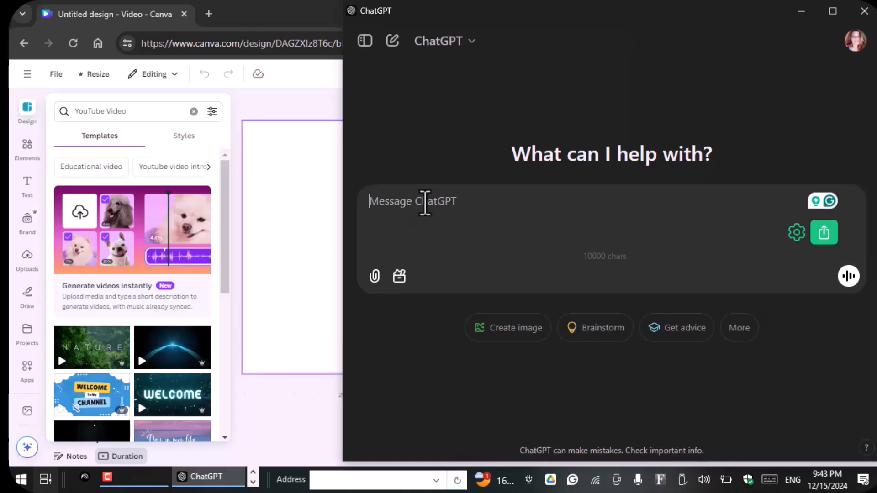
pyautogui.write('Give')
pyautogui.write('suggested Moral Story for kids  2d animation that I can create using Canva including the background of the story, script and narration')
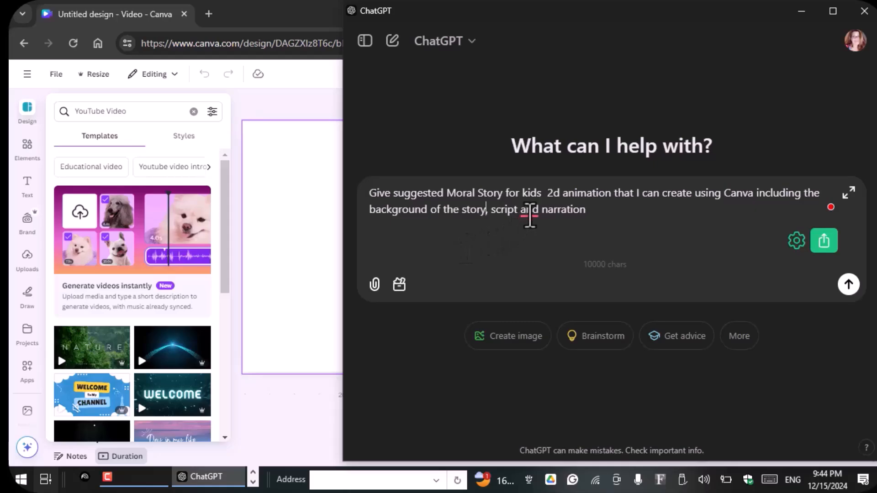
pyautogui.moveTo(532, 215)
pyautogui.click(537, 245)
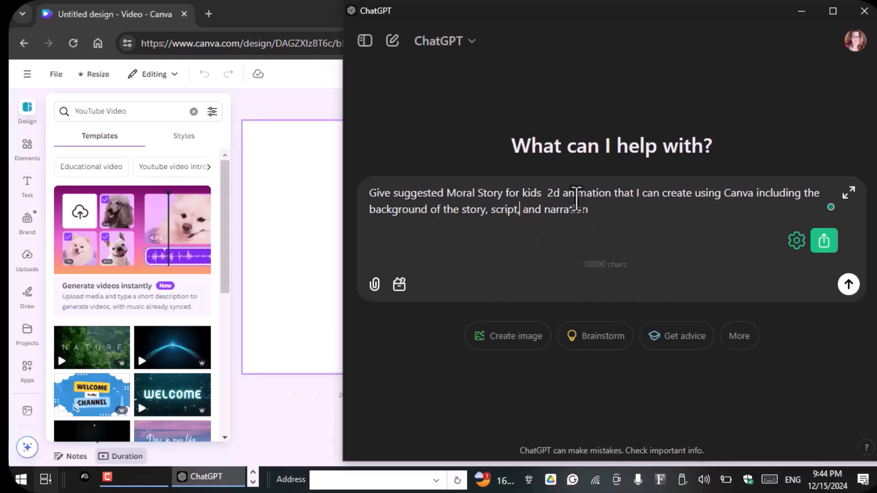
pyautogui.press('Return')
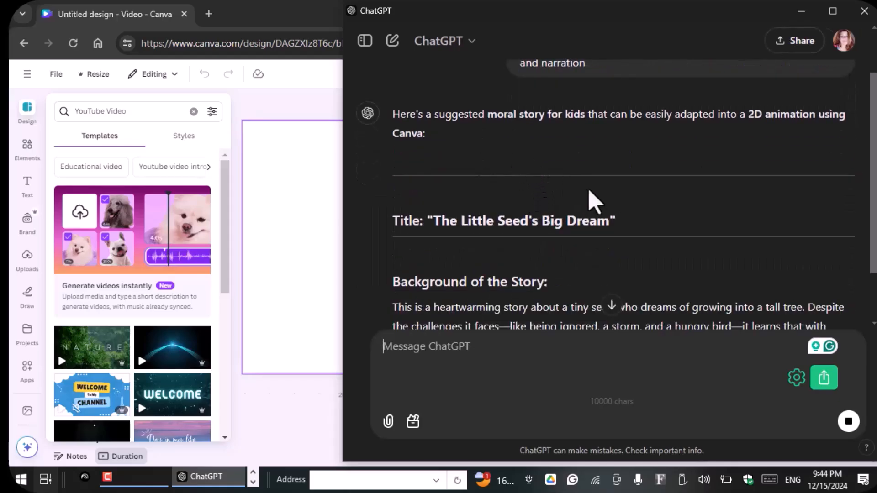
# Step: Review the generated story's title, background, and scene-by-scene script with its on-screen text and narration
pyautogui.scroll(-2, 594, 201)
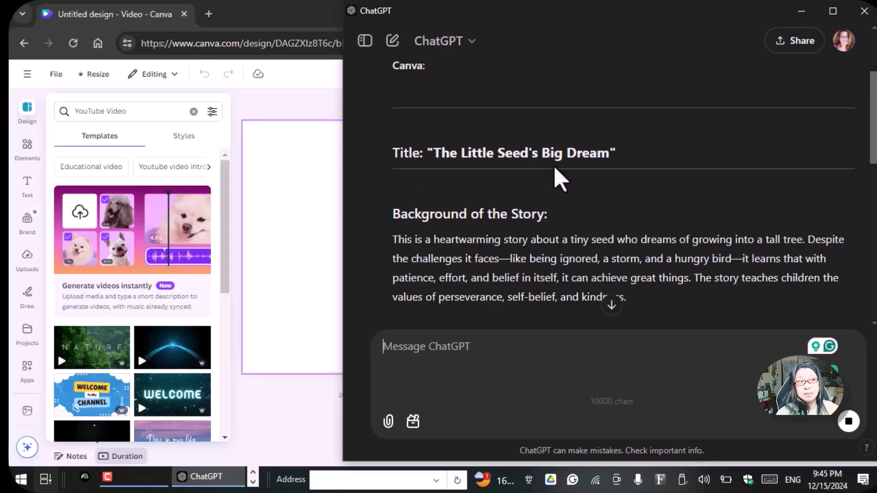
pyautogui.scroll(-8, 558, 178)
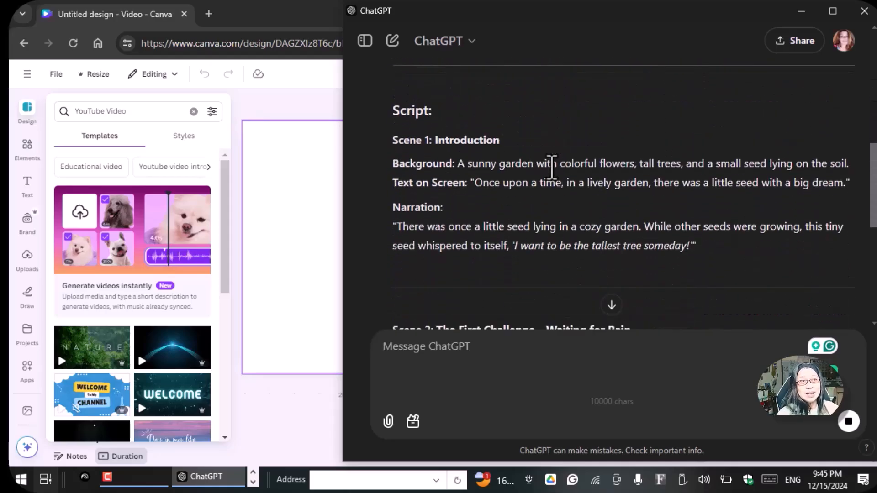
pyautogui.scroll(-11, 552, 167)
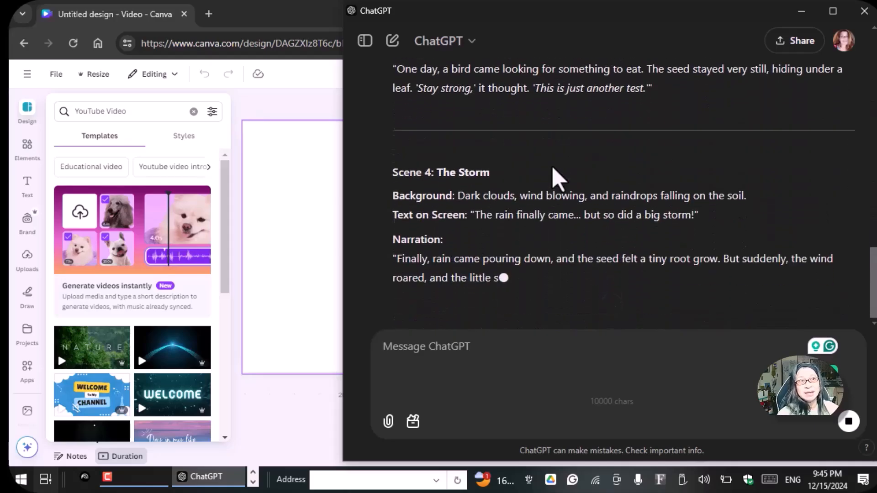
pyautogui.scroll(8, 558, 178)
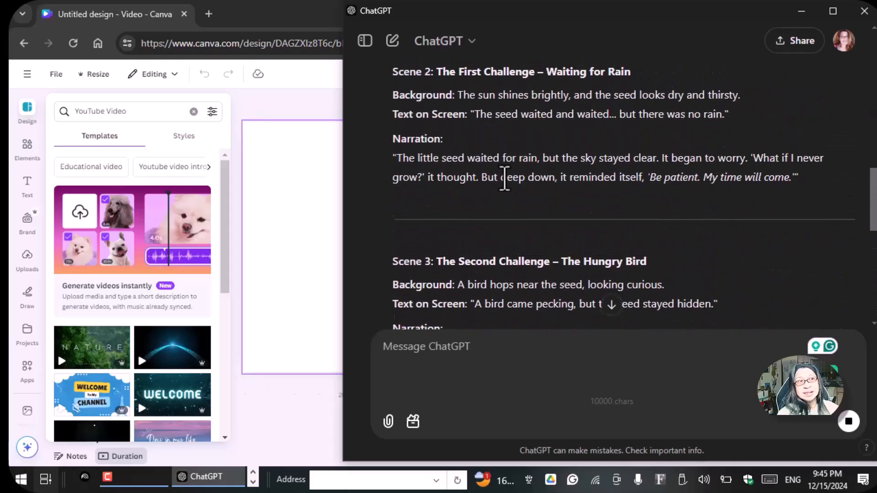
pyautogui.scroll(5, 479, 155)
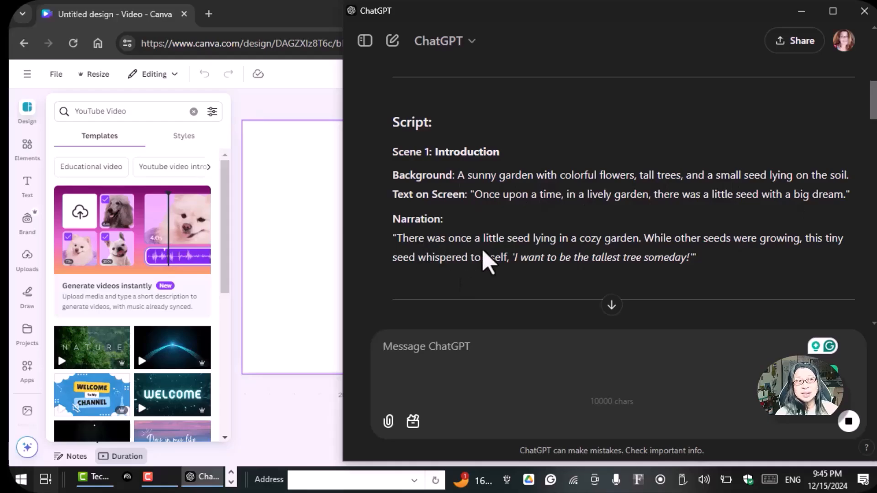
pyautogui.scroll(-3, 489, 261)
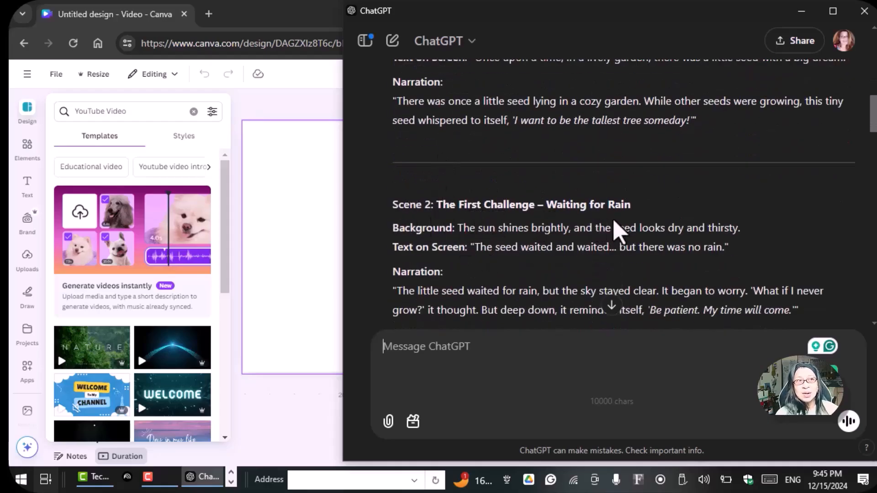
pyautogui.scroll(1, 610, 224)
pyautogui.scroll(3, 610, 224)
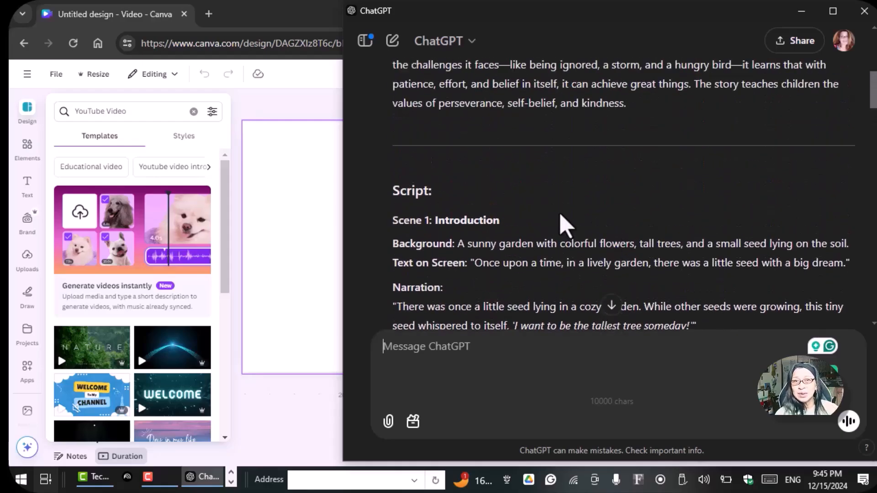
pyautogui.scroll(-4, 564, 222)
pyautogui.scroll(-3, 561, 215)
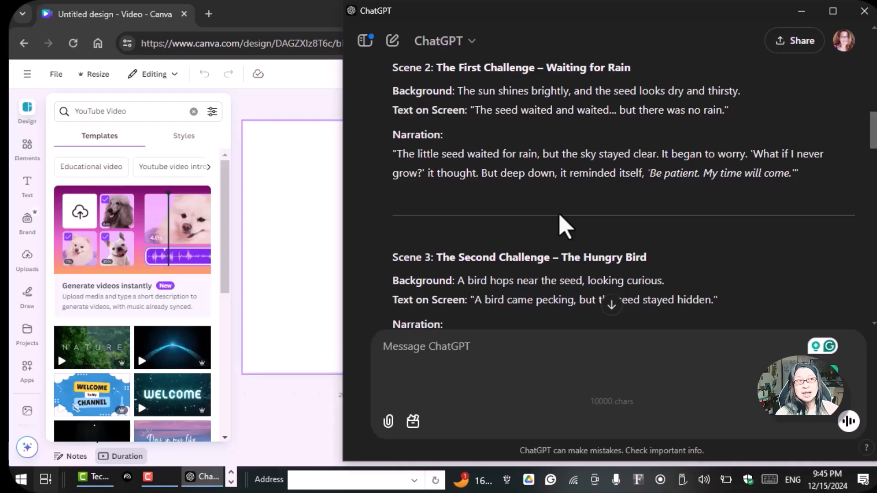
pyautogui.scroll(5, 562, 224)
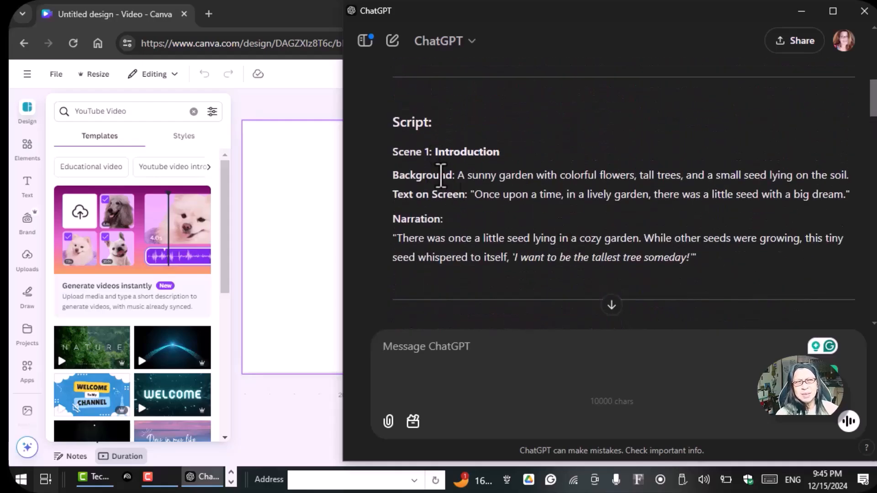
pyautogui.scroll(-3, 485, 227)
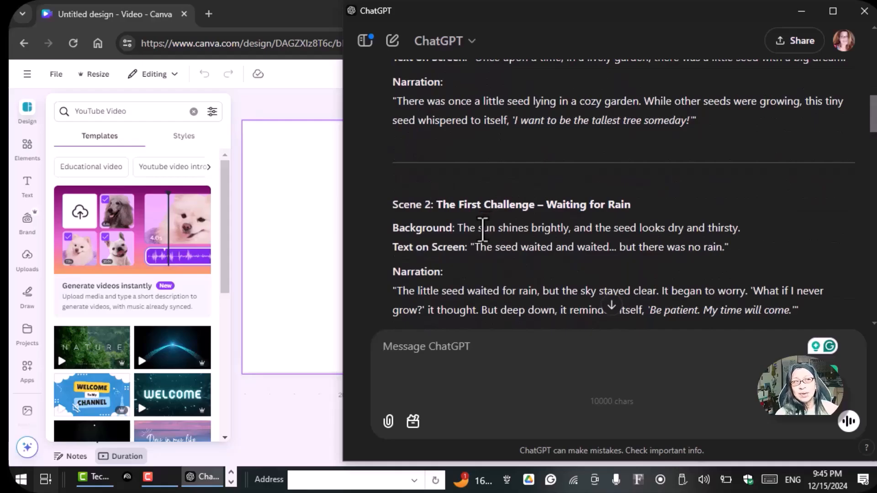
pyautogui.scroll(-6, 483, 228)
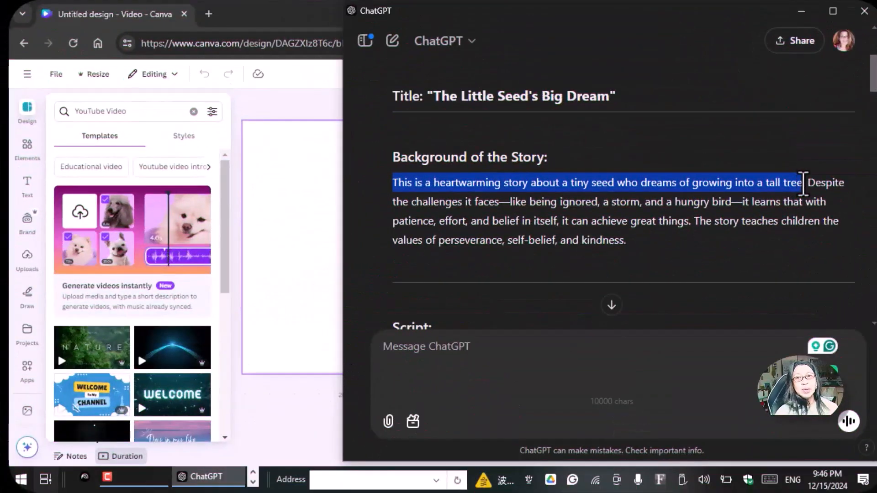
# Step: Copy the first sentence of the story background, "This is a heartwarming story about a tiny seed who dreams of growing into a tall tree."
pyautogui.moveTo(805, 183); pyautogui.dragTo(800, 183)
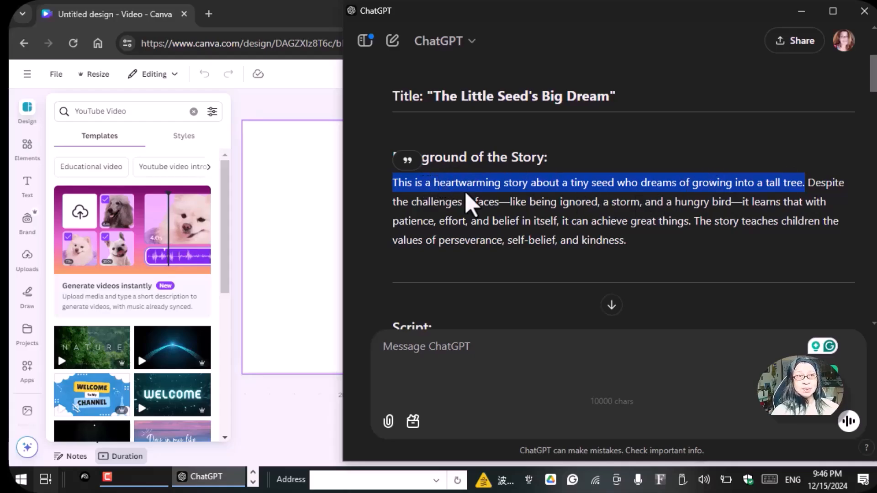
pyautogui.rightClick(482, 187)
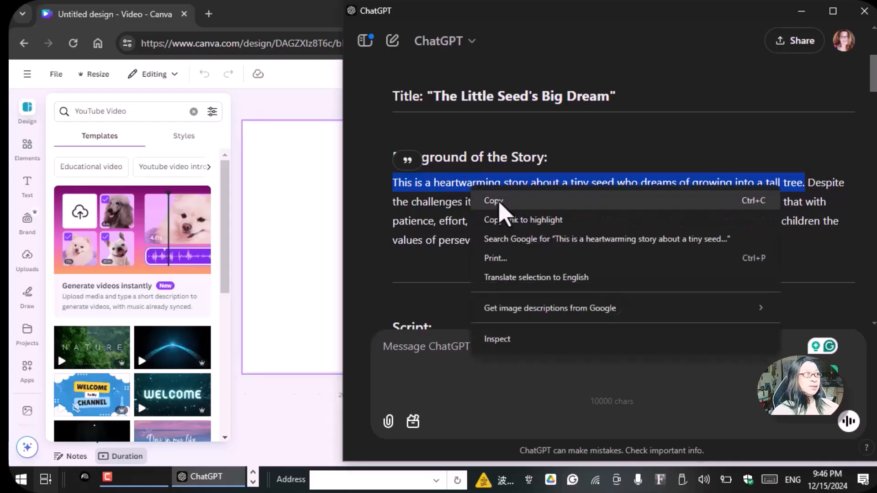
pyautogui.click(500, 200)
# Step: Switch to Canva's Magic Media and enter the copied story sentence as the image description
pyautogui.scroll(-5, 28, 206)
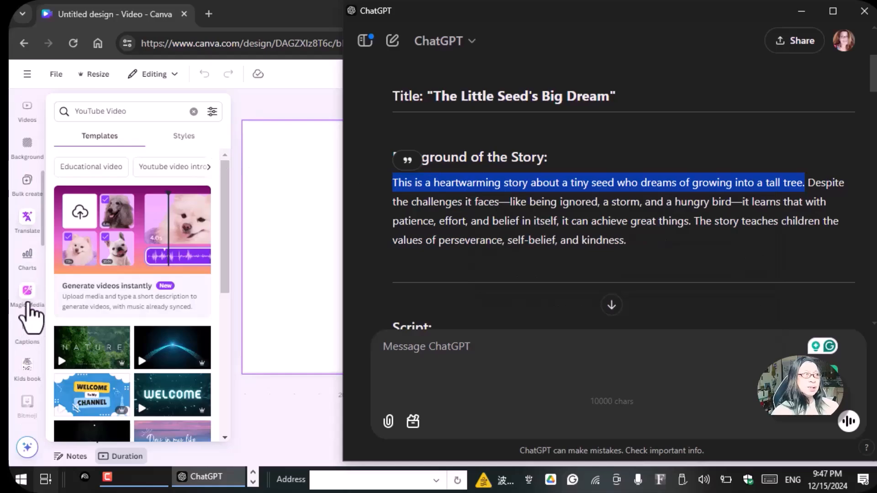
pyautogui.click(28, 302)
pyautogui.click(27, 300)
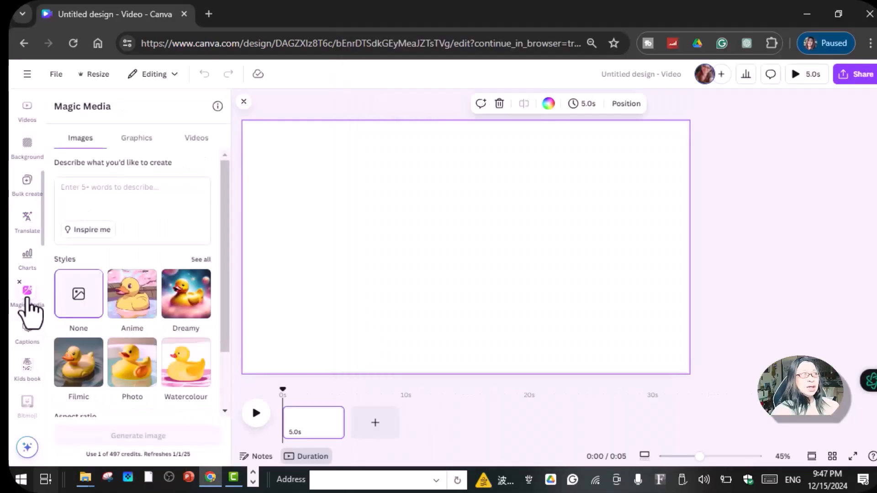
pyautogui.click(76, 187)
pyautogui.hotkey('ctrl', 'v')
pyautogui.click(231, 296)
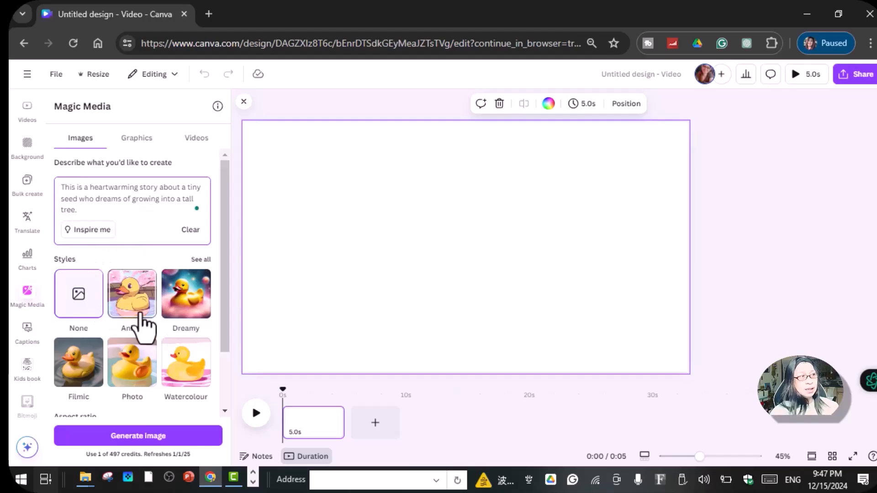
# Step: Generate images from the description using the Anime style and the Landscape aspect ratio
pyautogui.click(201, 260)
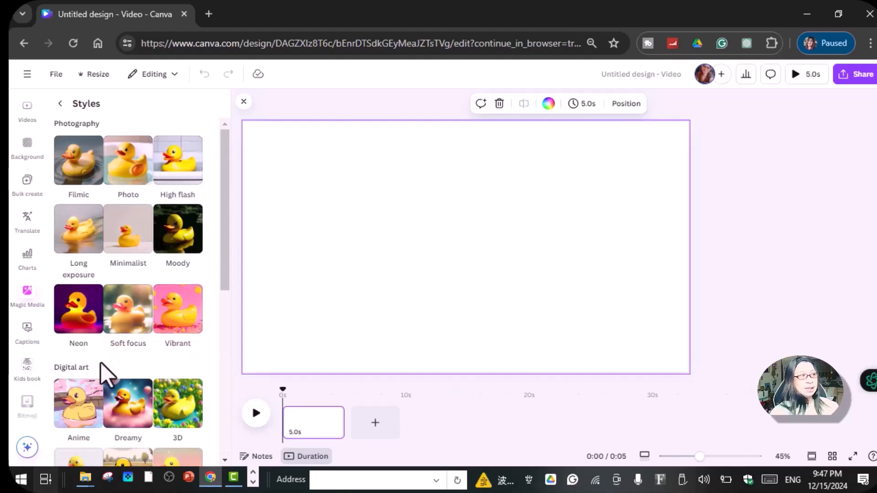
pyautogui.scroll(-3, 186, 411)
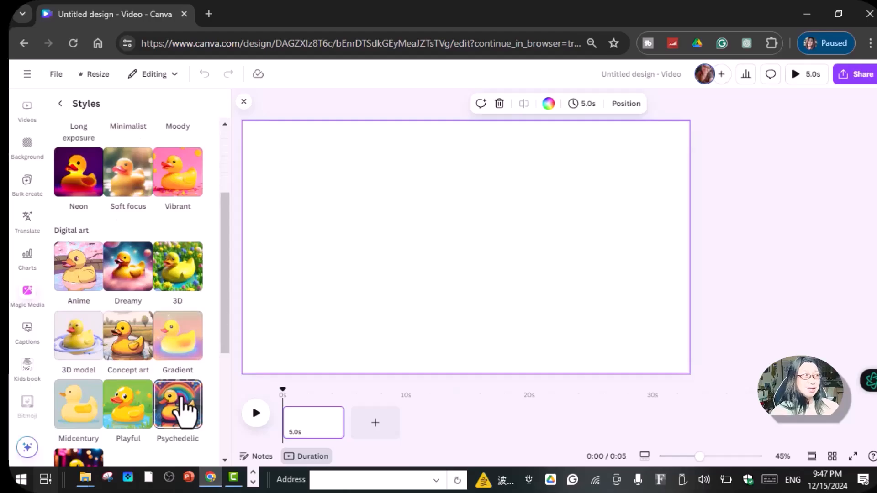
pyautogui.click(75, 274)
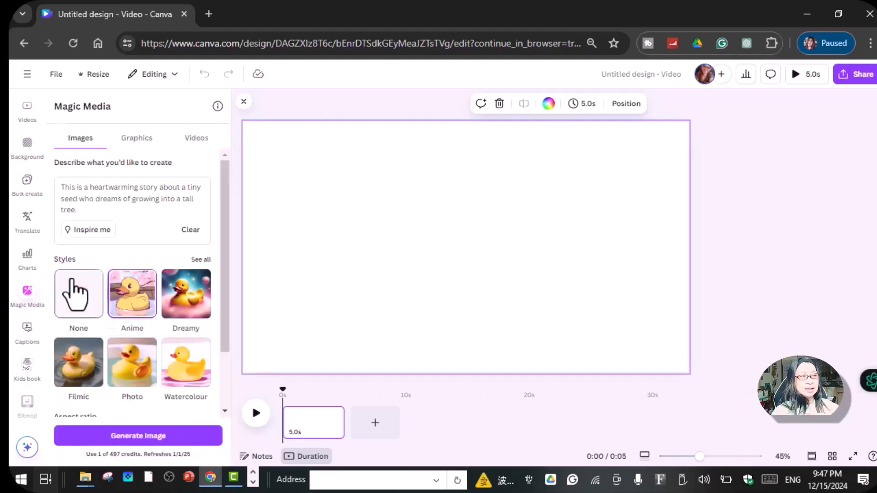
pyautogui.scroll(-2, 75, 293)
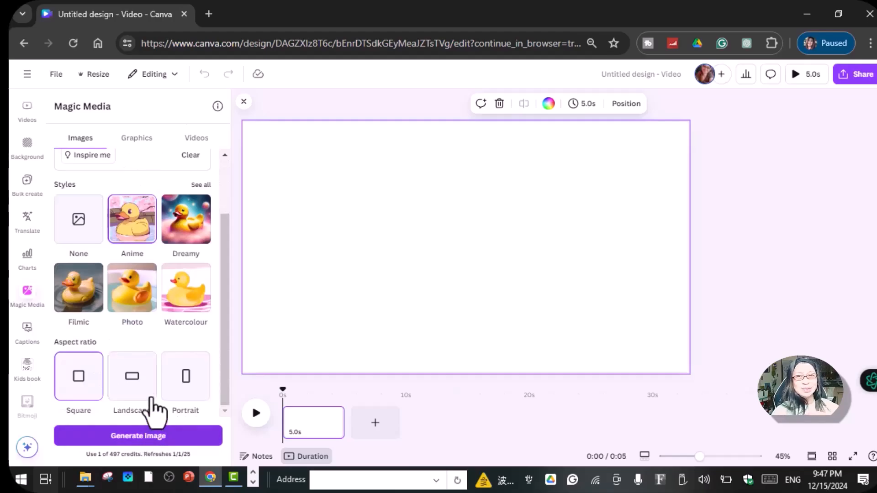
pyautogui.click(112, 387)
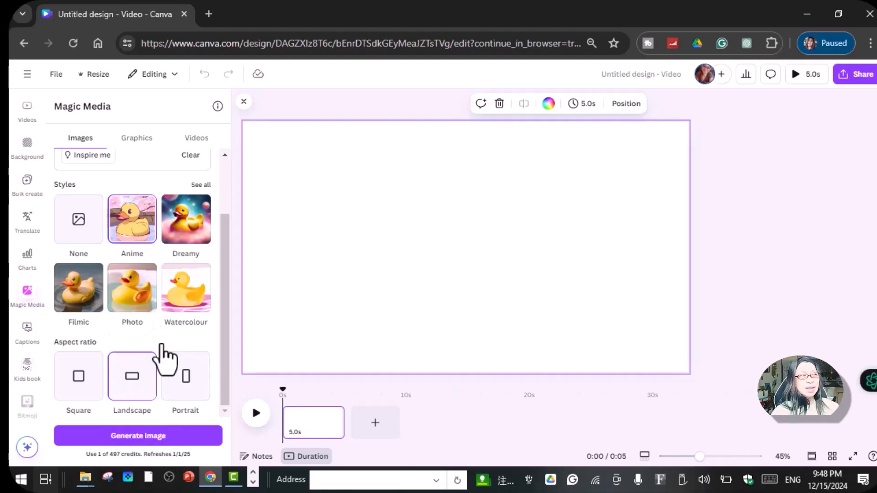
pyautogui.click(156, 439)
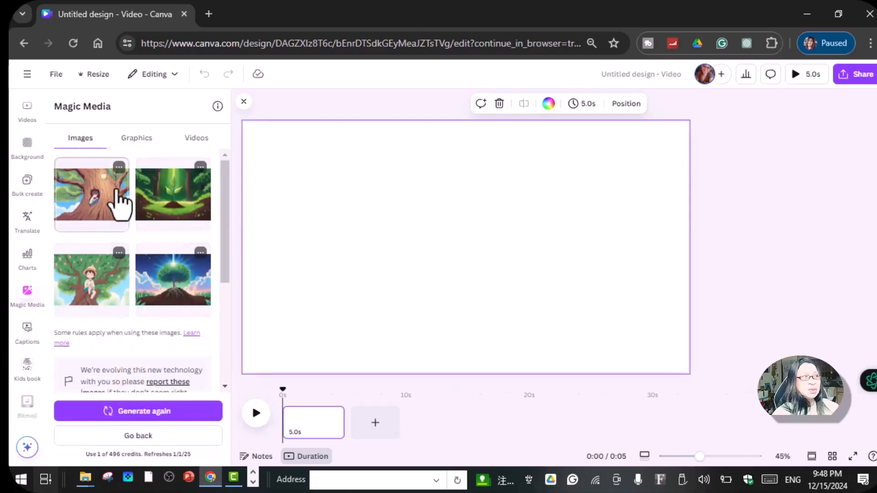
# Step: Fill the first page with the generated image of the child sitting in the tree hollow
pyautogui.scroll(-3, 131, 231)
pyautogui.scroll(2, 132, 231)
pyautogui.scroll(1, 130, 224)
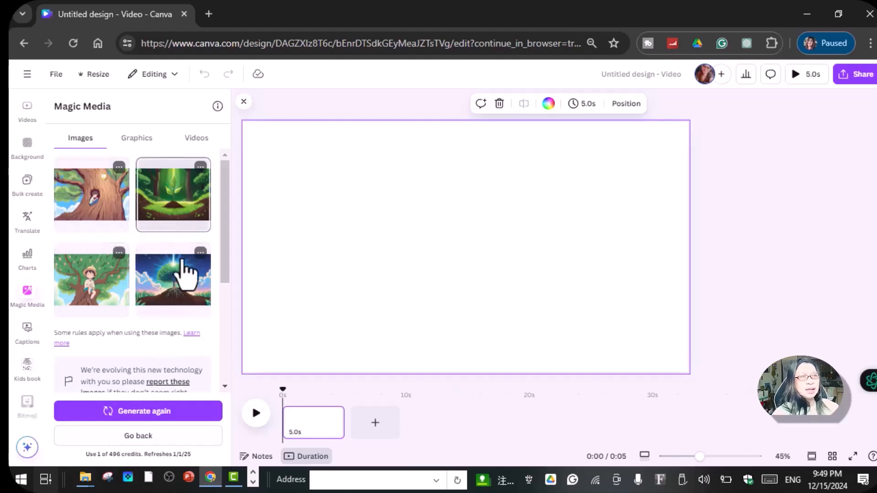
pyautogui.click(91, 210)
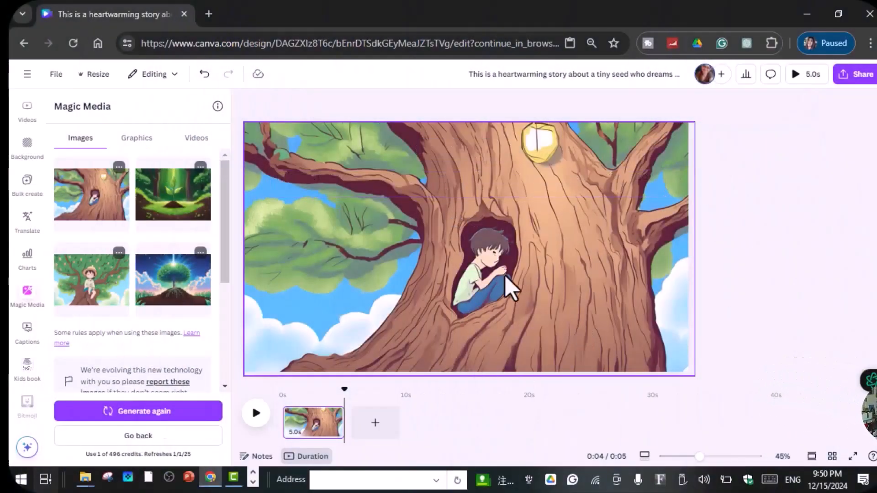
# Step: Add a second page and place a forest illustration on it after searching the graphics for "tall tree"
pyautogui.click(374, 425)
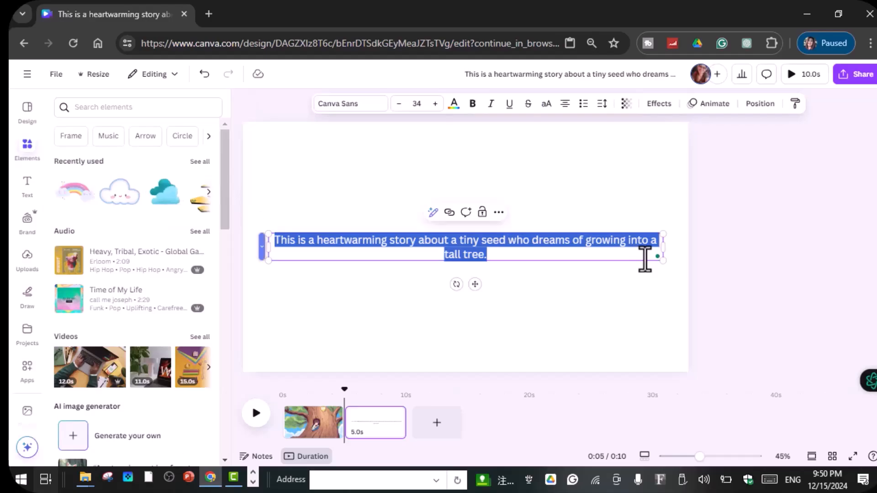
pyautogui.click(134, 108)
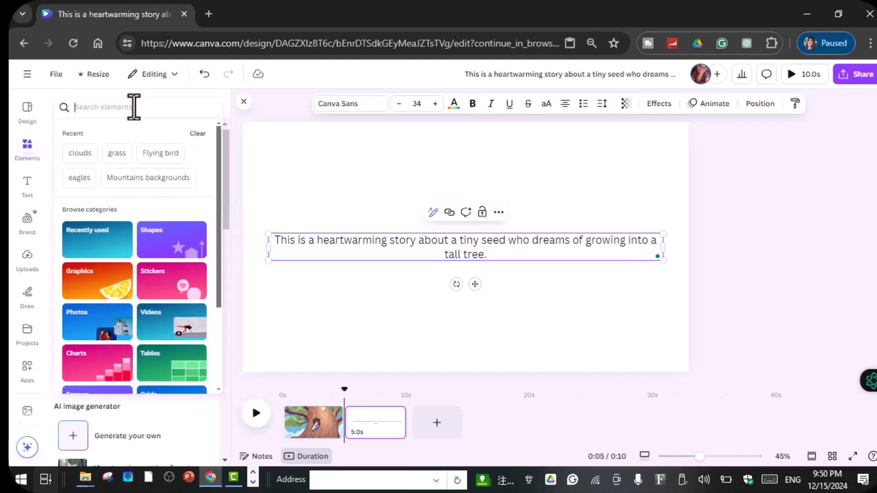
pyautogui.write('tall tree')
pyautogui.press('Return')
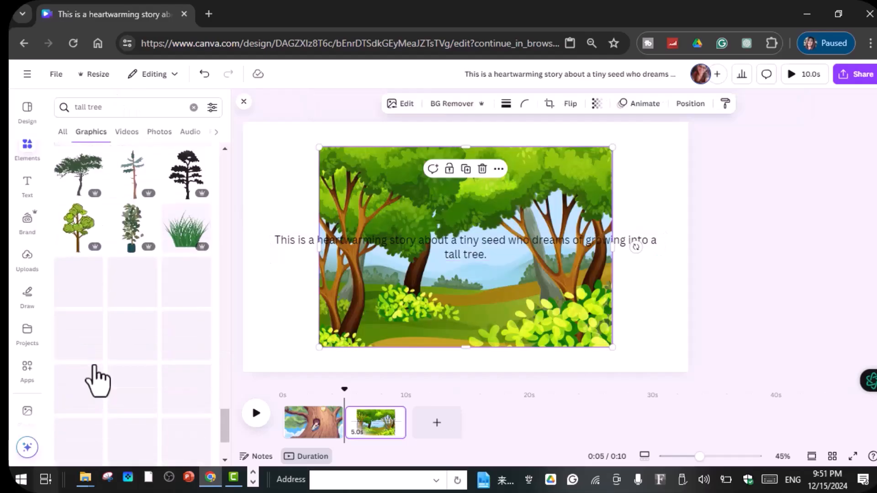
# Step: Make the forest illustration fill the second page in place of the text, and compare it with the first page
pyautogui.scroll(-3, 92, 376)
pyautogui.scroll(4, 95, 365)
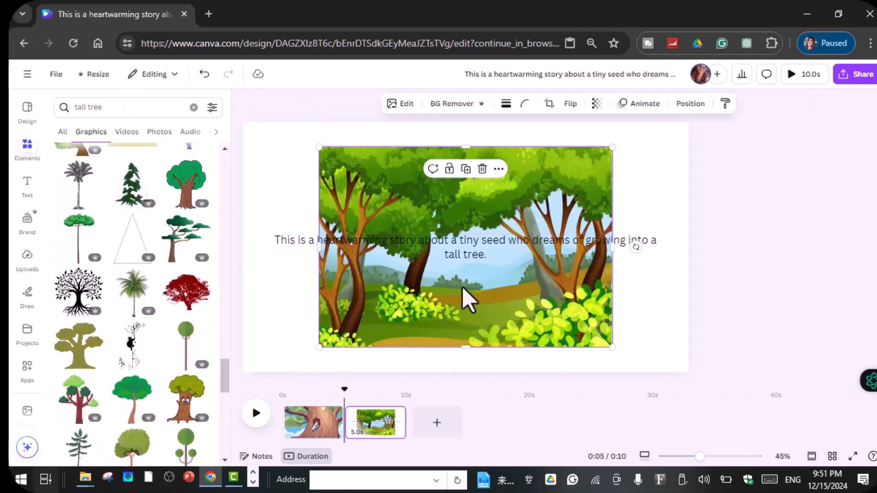
pyautogui.click(458, 252)
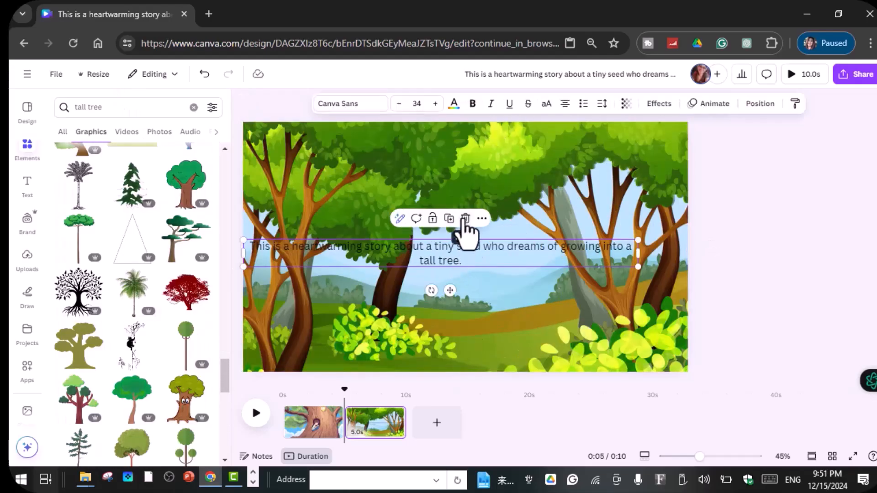
pyautogui.click(466, 219)
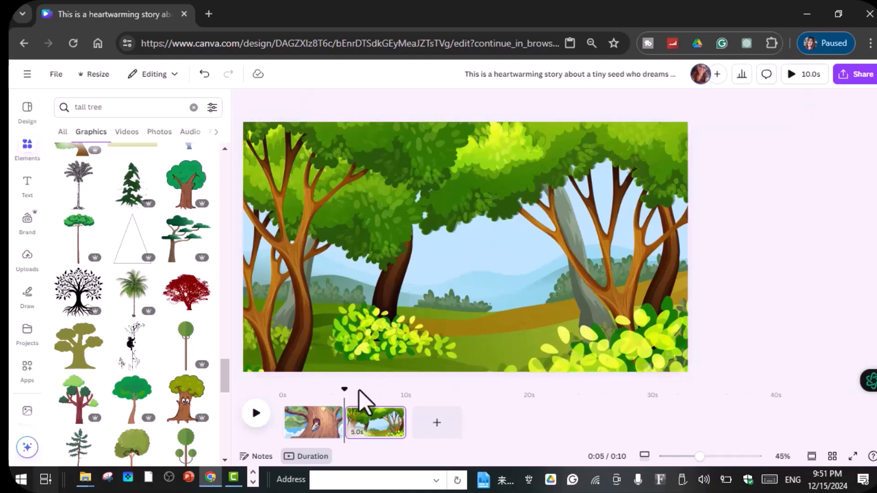
pyautogui.click(316, 434)
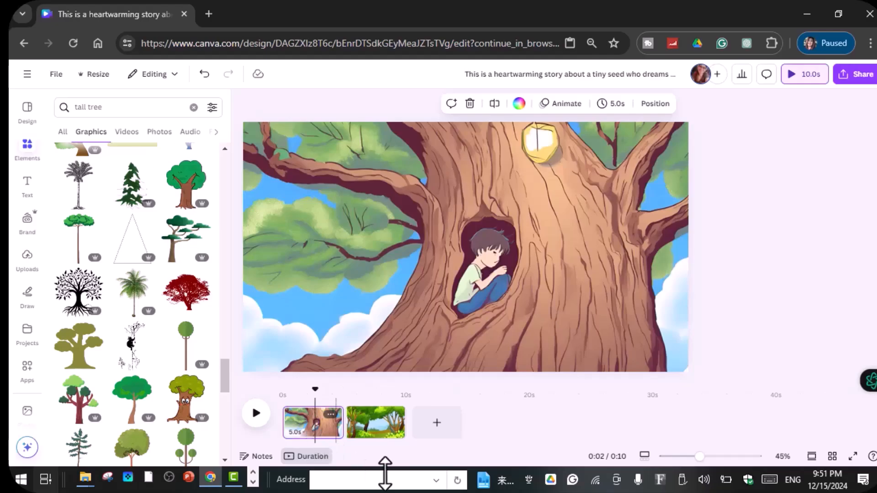
pyautogui.click(386, 431)
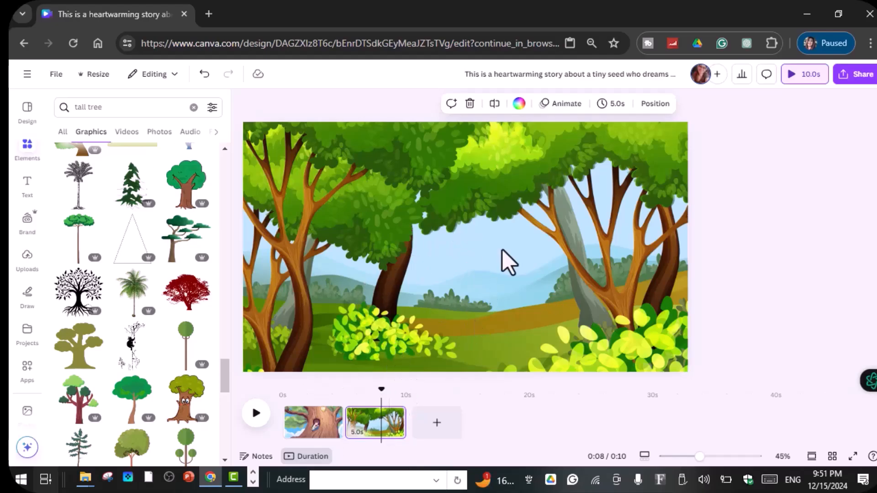
# Step: Check the story background in ChatGPT, return to Canva, and search the graphics for "hungry birds"
pyautogui.click(253, 483)
pyautogui.click(215, 478)
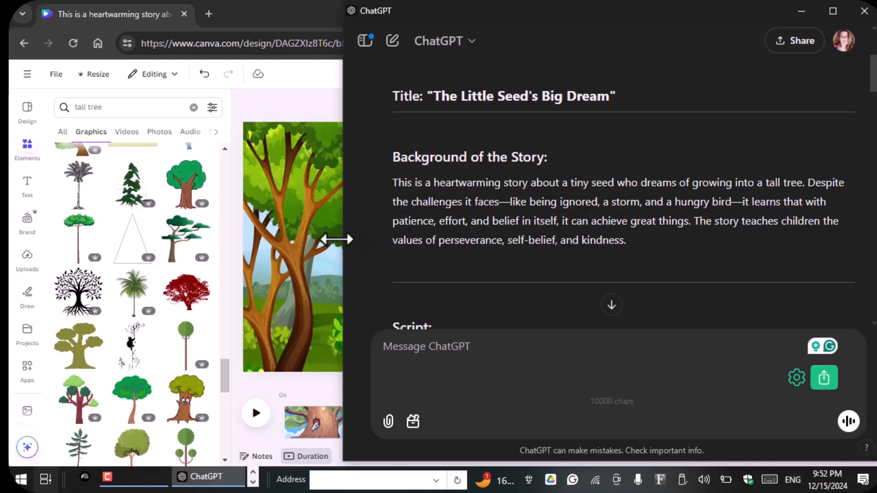
pyautogui.click(337, 240)
pyautogui.click(120, 112)
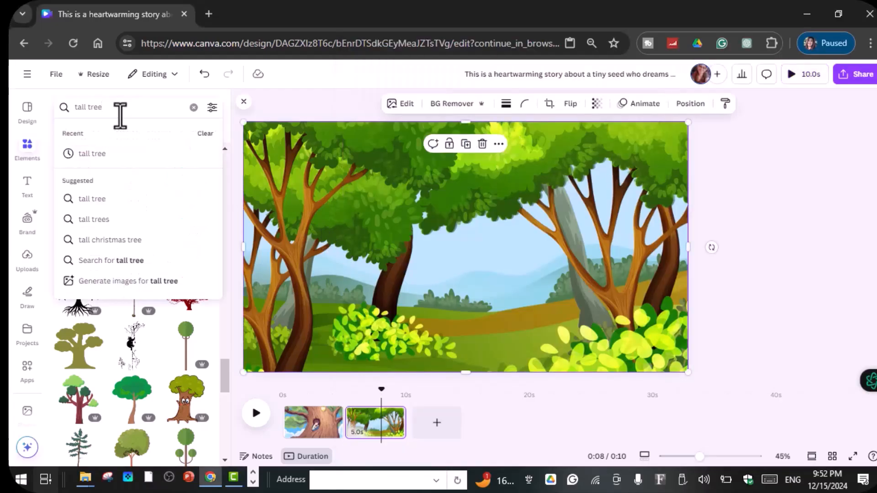
pyautogui.press('BackSpace')
pyautogui.press('BackSpace')
pyautogui.press('BackSpace')
pyautogui.press('BackSpace')
pyautogui.press('BackSpace')
pyautogui.press('BackSpace')
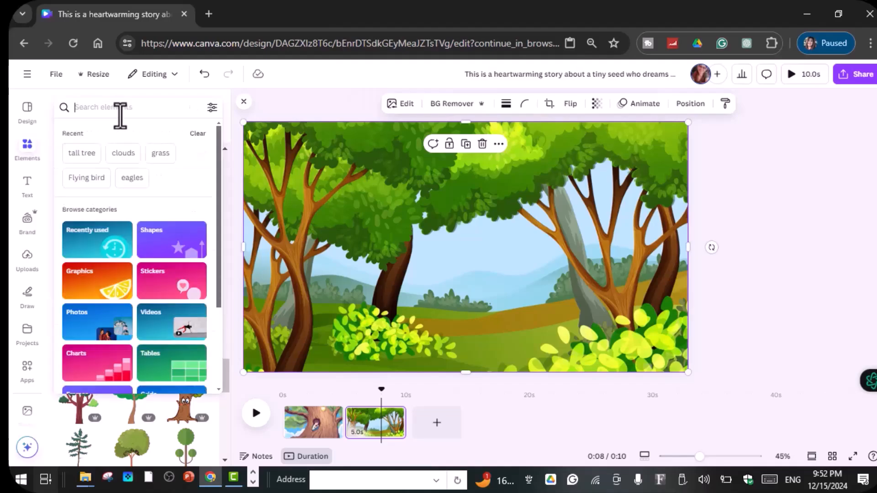
pyautogui.write('hngry')
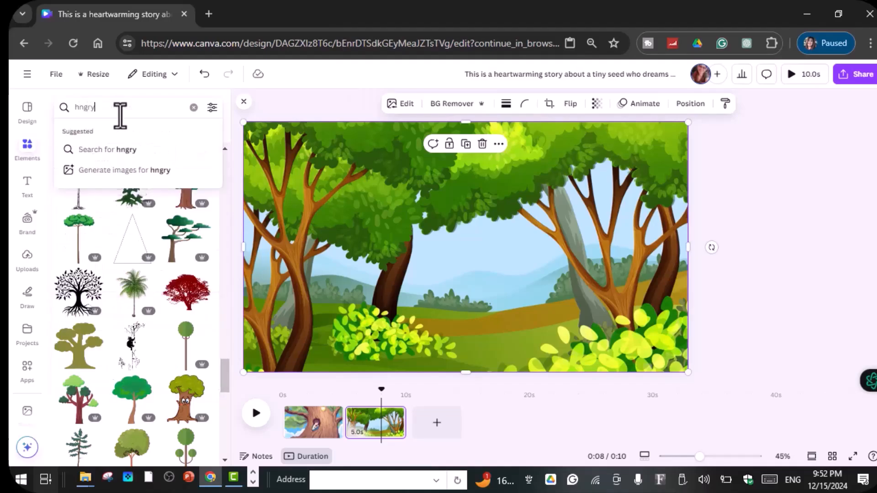
pyautogui.write(' birds')
pyautogui.press('Return')
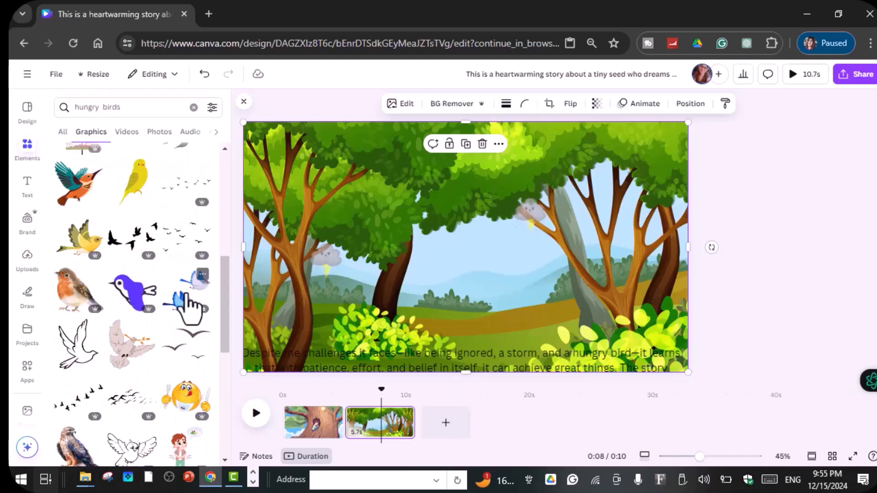
# Step: Add the pair of flying blue birds to the second page, shrink it, and park it at the page's upper-left edge, mostly outside
pyautogui.click(186, 297)
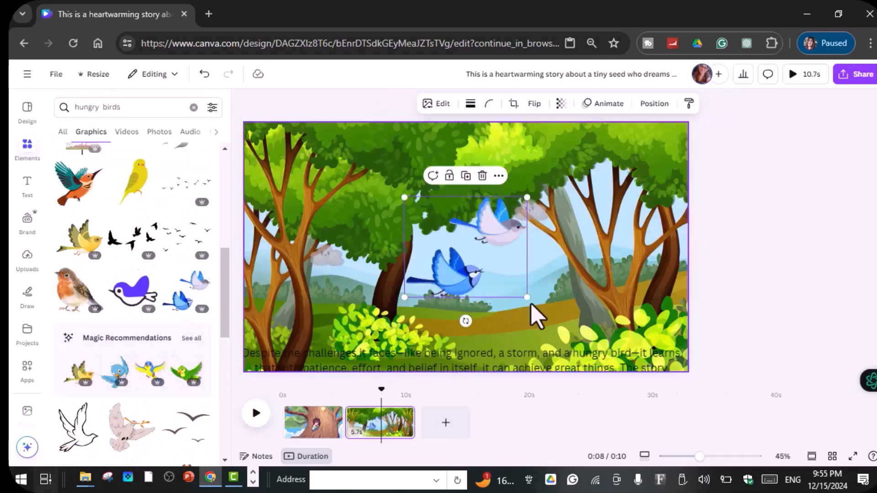
pyautogui.moveTo(525, 299); pyautogui.dragTo(434, 250)
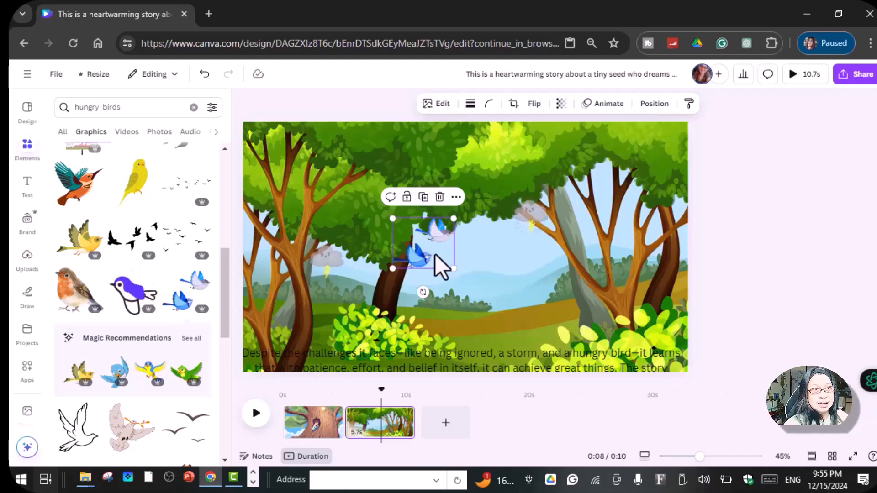
pyautogui.moveTo(454, 268); pyautogui.dragTo(235, 166)
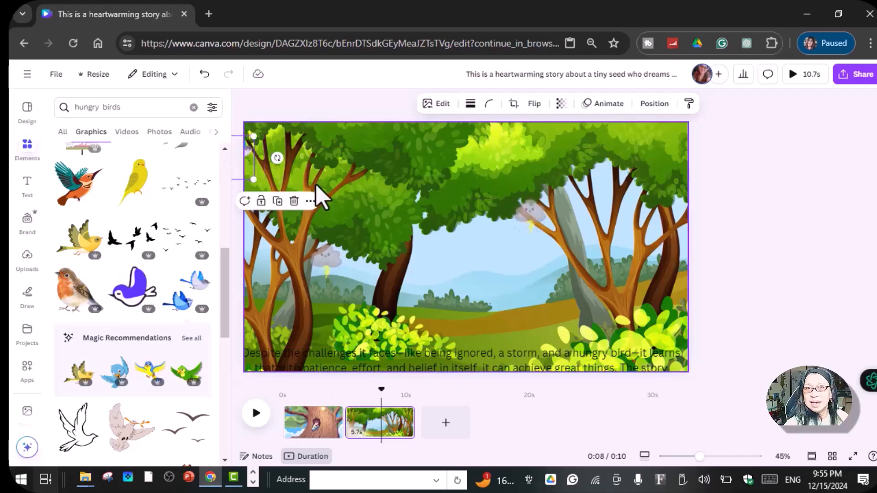
# Step: Create a custom animation that flies the blue birds along a wavy path across the top of the page to its right edge
pyautogui.click(610, 111)
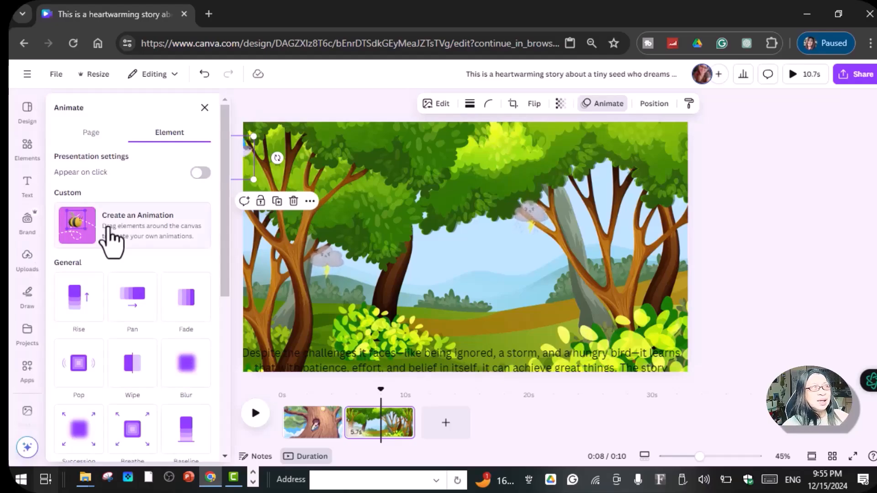
pyautogui.click(110, 235)
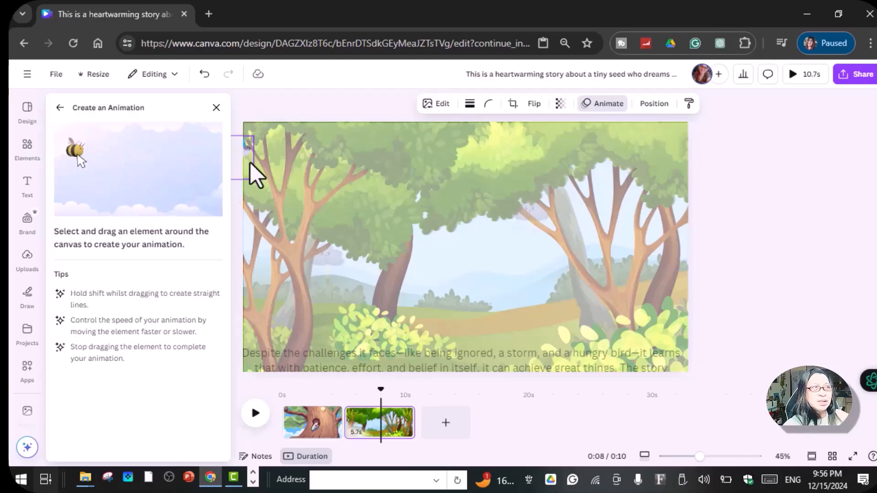
pyautogui.moveTo(248, 152)
pyautogui.mouseDown()
pyautogui.moveTo(282, 165)
pyautogui.moveTo(306, 156)
pyautogui.moveTo(342, 181)
pyautogui.moveTo(374, 161)
pyautogui.moveTo(423, 168)
pyautogui.moveTo(466, 142)
pyautogui.moveTo(504, 160)
pyautogui.mouseUp()
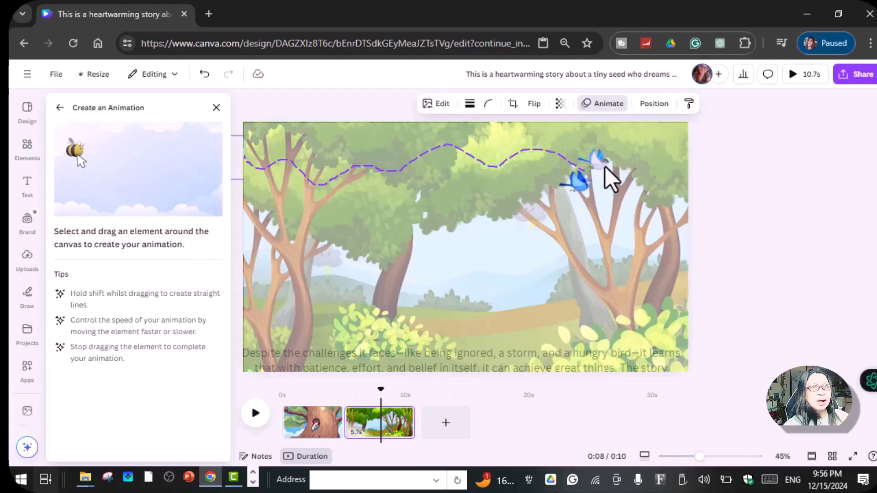
pyautogui.moveTo(605, 167); pyautogui.dragTo(609, 168)
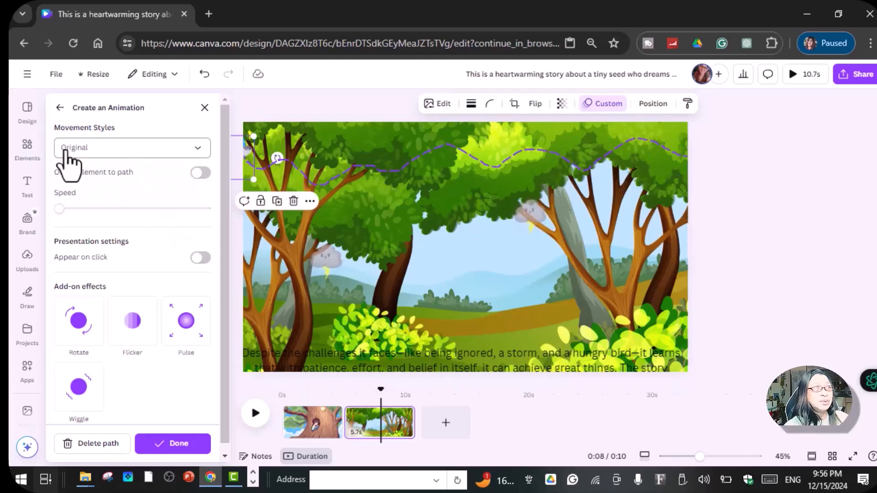
# Step: Try the Smooth movement style at different speeds for the birds' path, and settle on the Steady style at the slowest speed
pyautogui.click(196, 152)
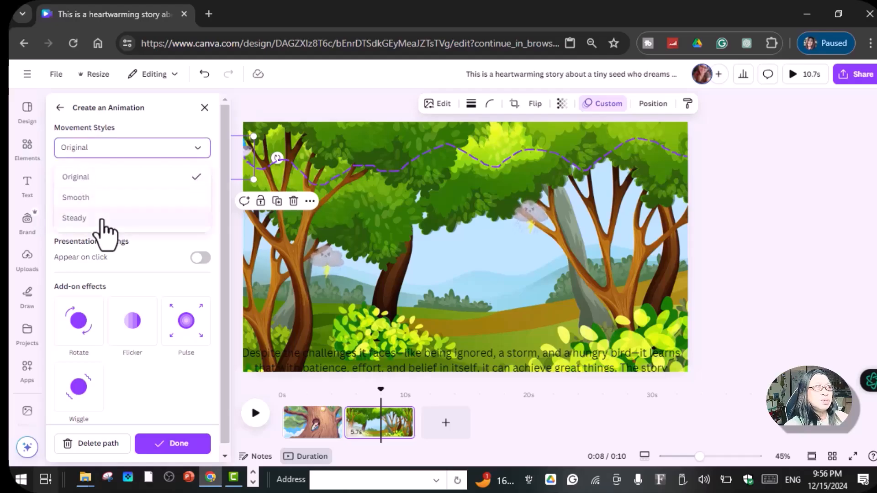
pyautogui.click(93, 197)
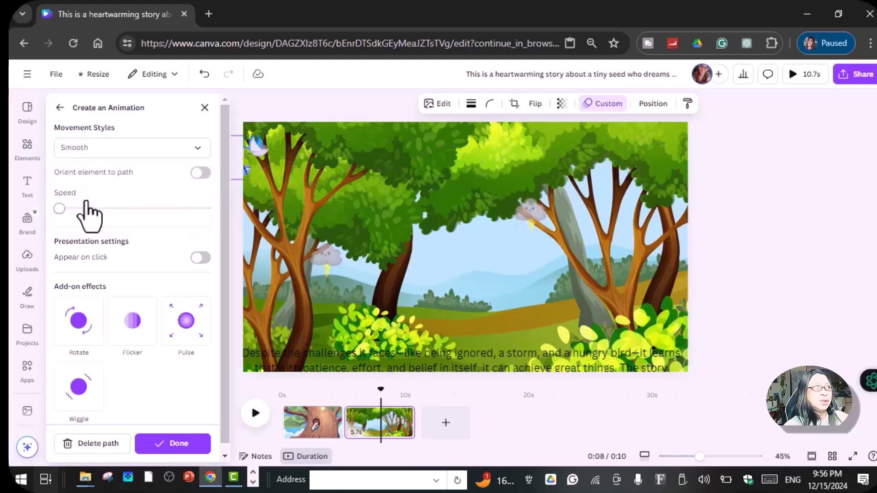
pyautogui.moveTo(60, 212); pyautogui.dragTo(92, 212)
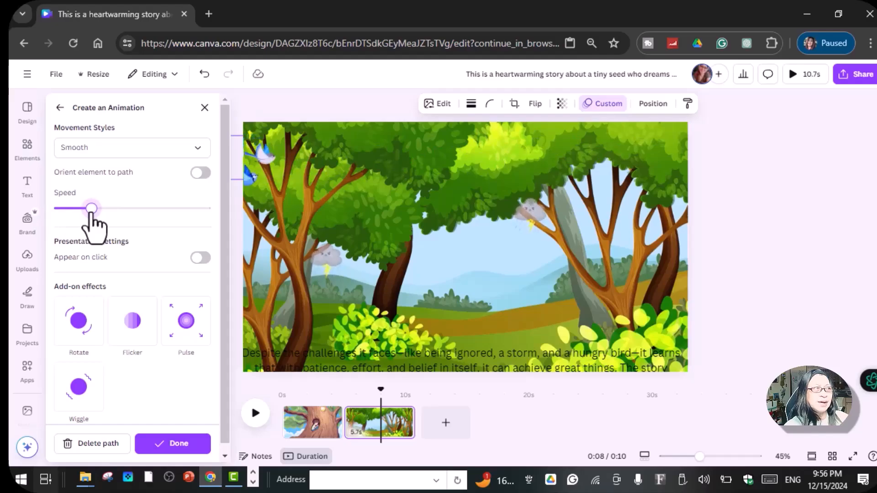
pyautogui.moveTo(91, 215); pyautogui.dragTo(44, 211)
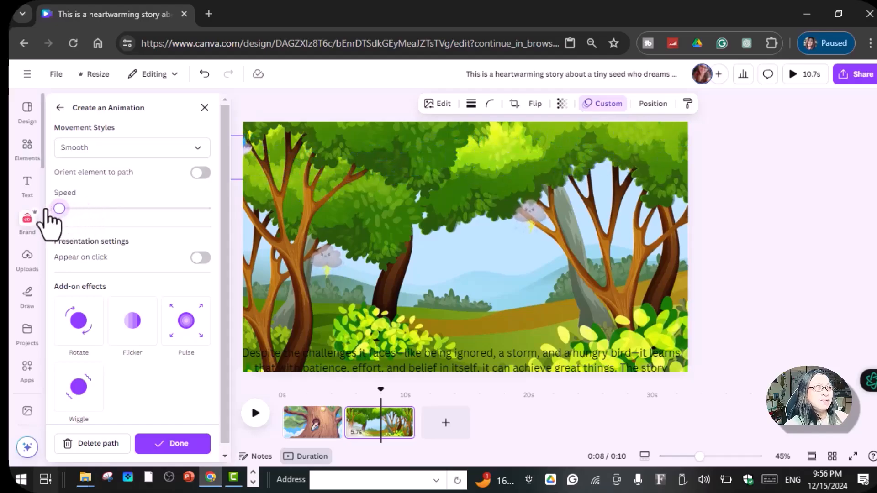
pyautogui.click(197, 149)
pyautogui.click(107, 219)
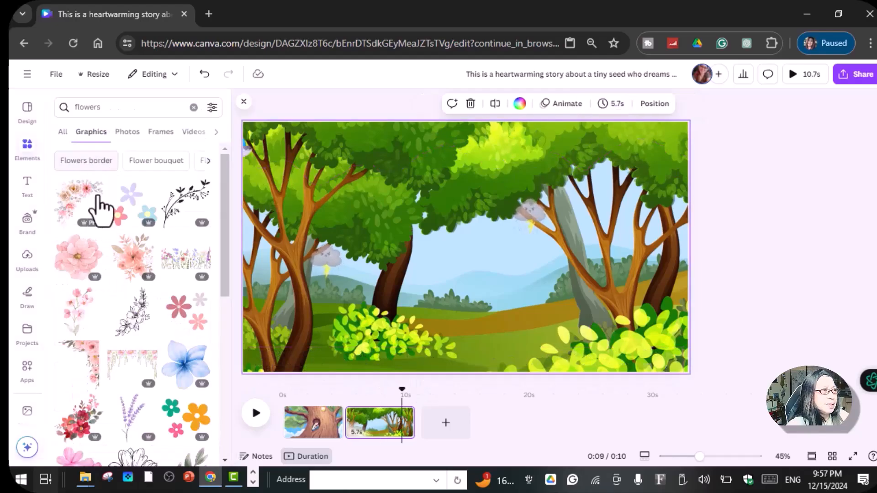
# Step: Add a row of flowers from the "flowers" graphics to the second page and place it along the bottom edge beside the bushes
pyautogui.scroll(-6, 75, 297)
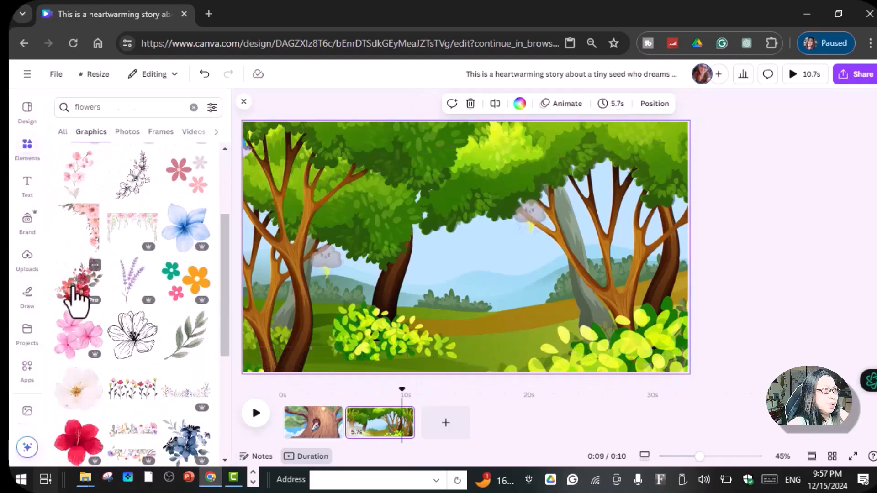
pyautogui.click(132, 250)
pyautogui.moveTo(552, 294); pyautogui.dragTo(510, 363)
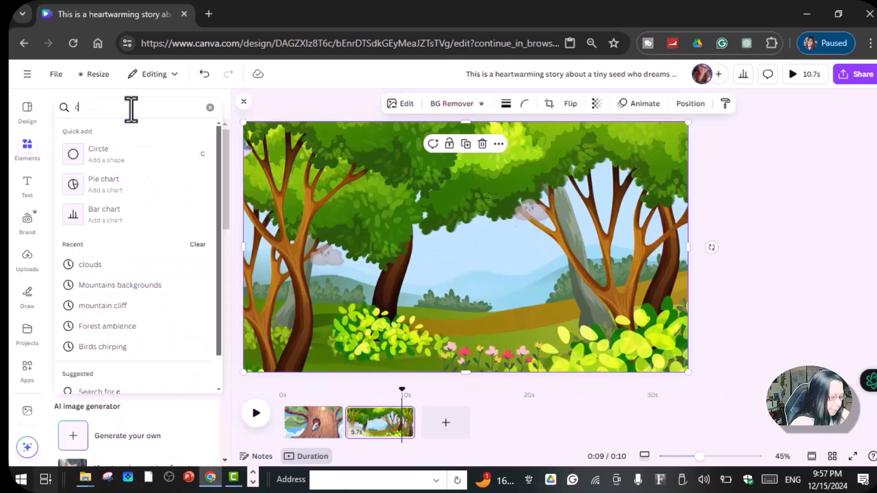
# Step: Search the elements for "clouds" and browse the graphics results
pyautogui.write('louds')
pyautogui.press('Return')
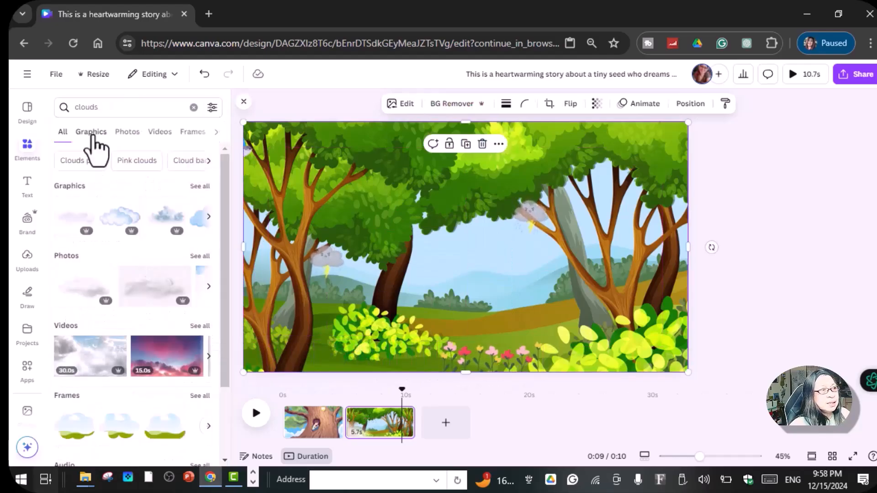
pyautogui.click(93, 133)
pyautogui.scroll(-5, 137, 192)
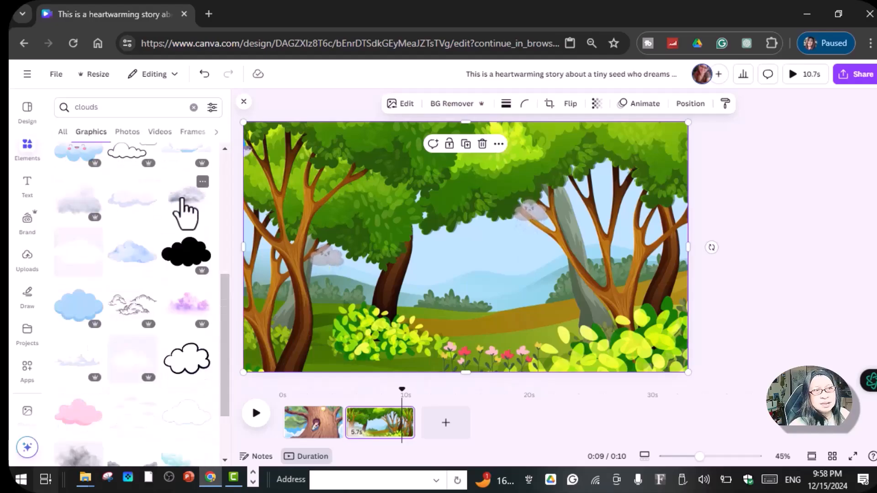
# Step: Try adding a grey cloud to the second page, shrinking it, and sending it backward behind the trees
pyautogui.click(186, 211)
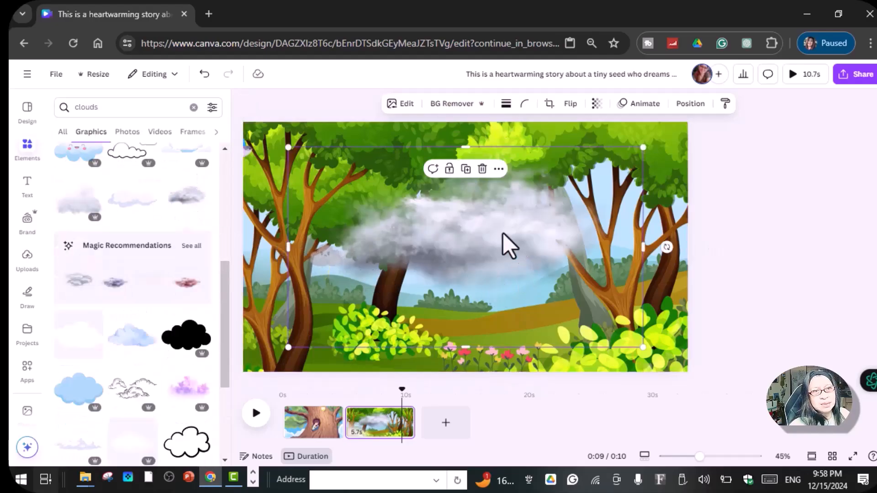
pyautogui.rightClick(501, 232)
pyautogui.moveTo(529, 227)
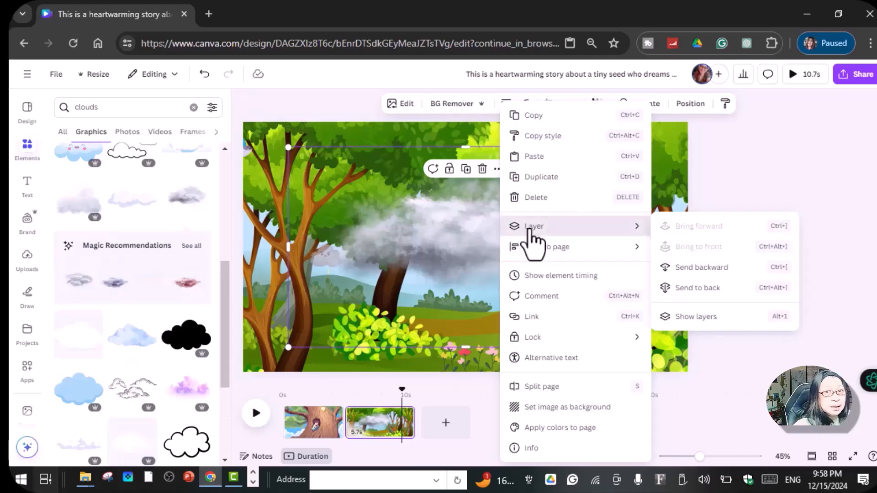
pyautogui.click(692, 270)
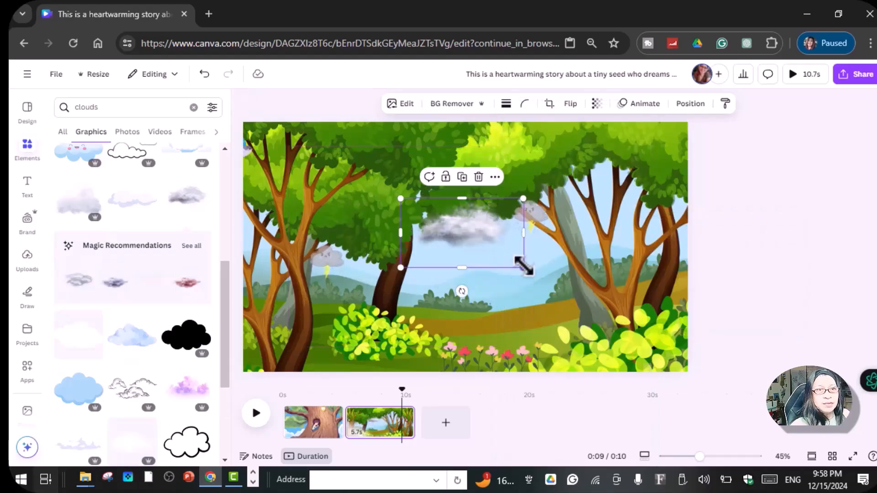
pyautogui.rightClick(472, 224)
pyautogui.moveTo(521, 228)
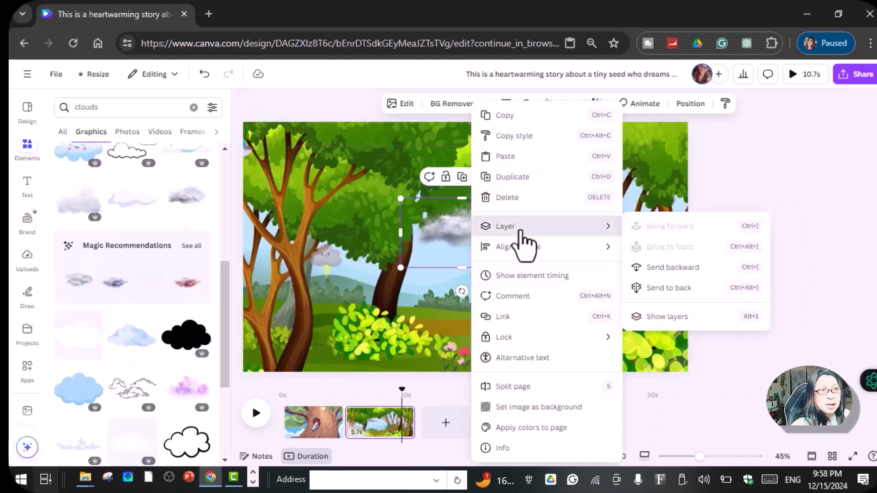
pyautogui.click(662, 270)
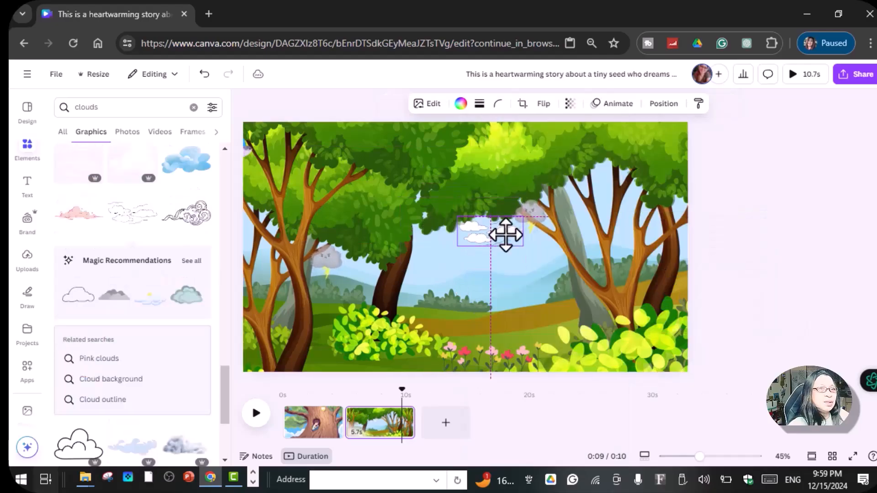
# Step: Position the small white clouds in the open sky between the trees on the second page
pyautogui.moveTo(506, 235); pyautogui.dragTo(506, 235)
pyautogui.click(523, 301)
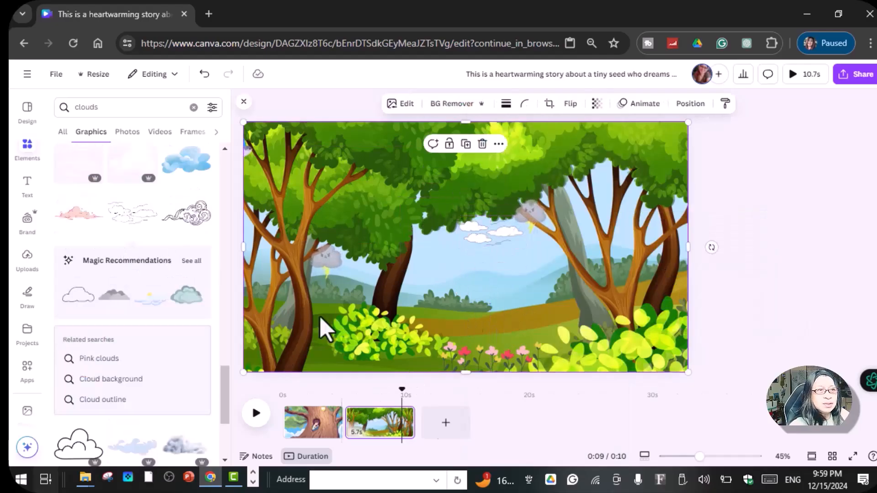
# Step: Search the graphics for "birds" and place the flock of black flying birds on the first page, just past its upper-right edge
pyautogui.click(315, 429)
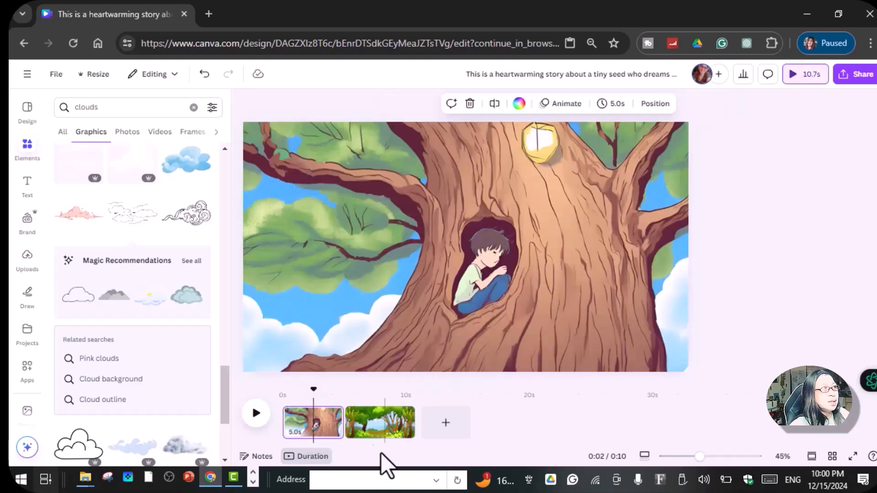
pyautogui.click(22, 153)
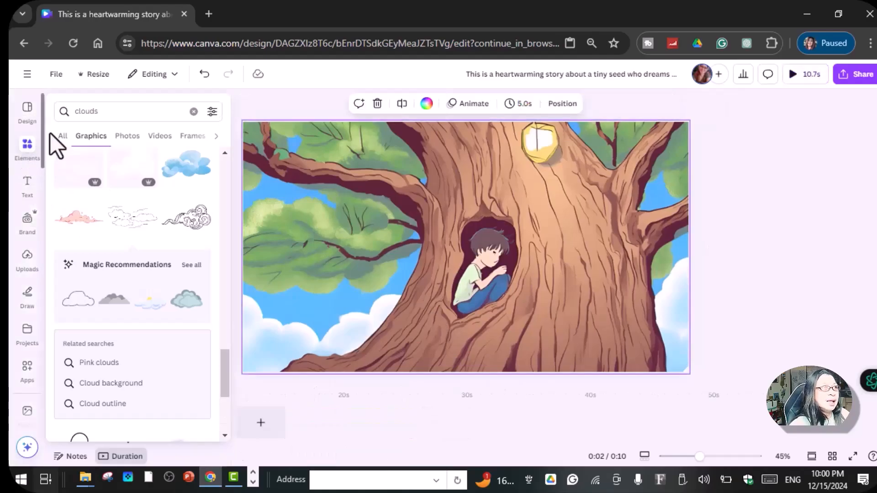
pyautogui.click(113, 114)
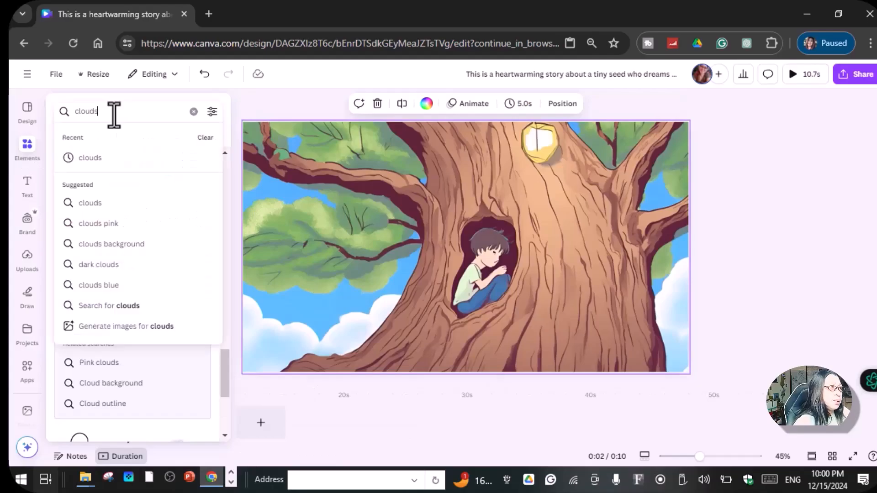
pyautogui.press('BackSpace')
pyautogui.press('BackSpace')
pyautogui.press('BackSpace')
pyautogui.press('BackSpace')
pyautogui.press('BackSpace')
pyautogui.press('BackSpace')
pyautogui.write('birds')
pyautogui.press('Return')
pyautogui.click(133, 366)
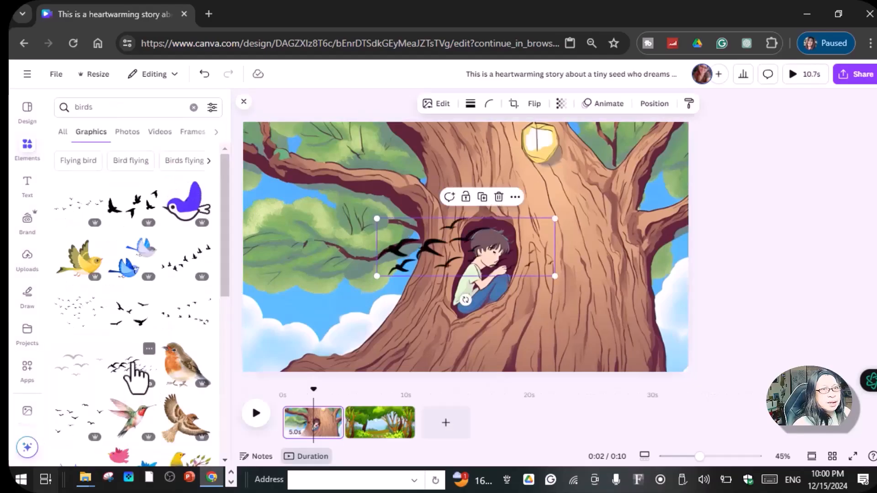
pyautogui.moveTo(443, 242); pyautogui.dragTo(730, 156)
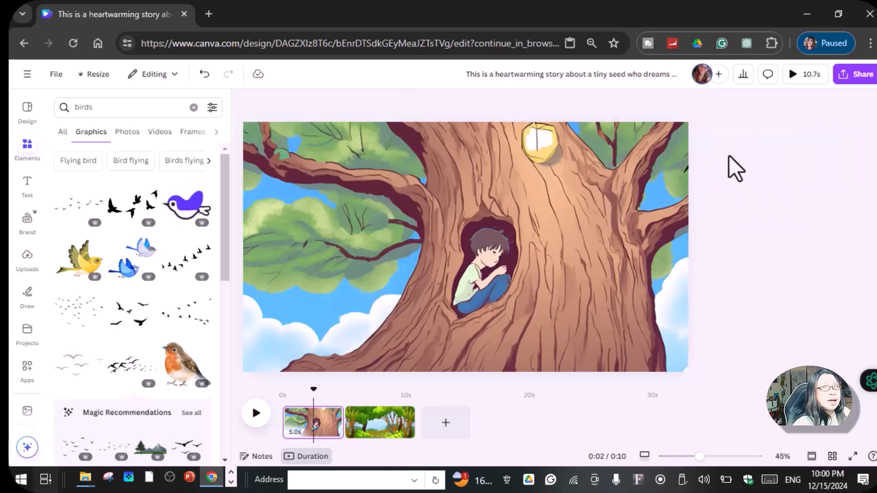
# Step: Give the black bird flock on the first page a custom motion path flying leftward across the tree
pyautogui.click(685, 160)
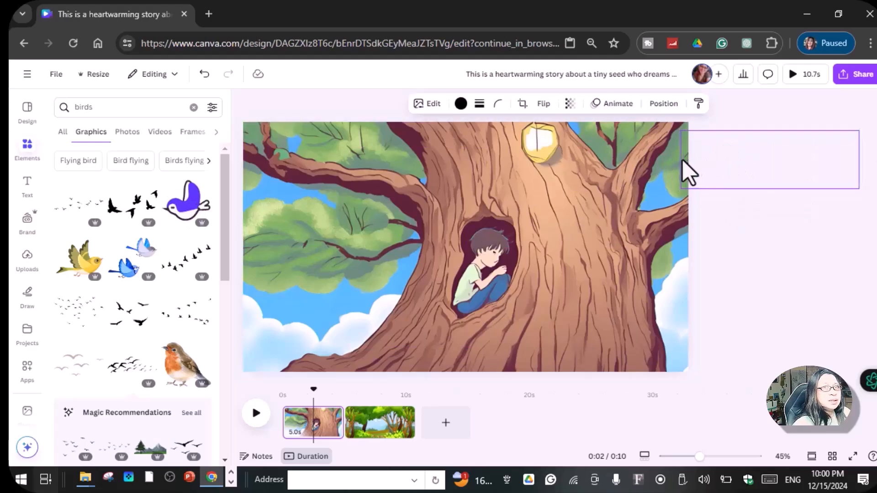
pyautogui.click(614, 104)
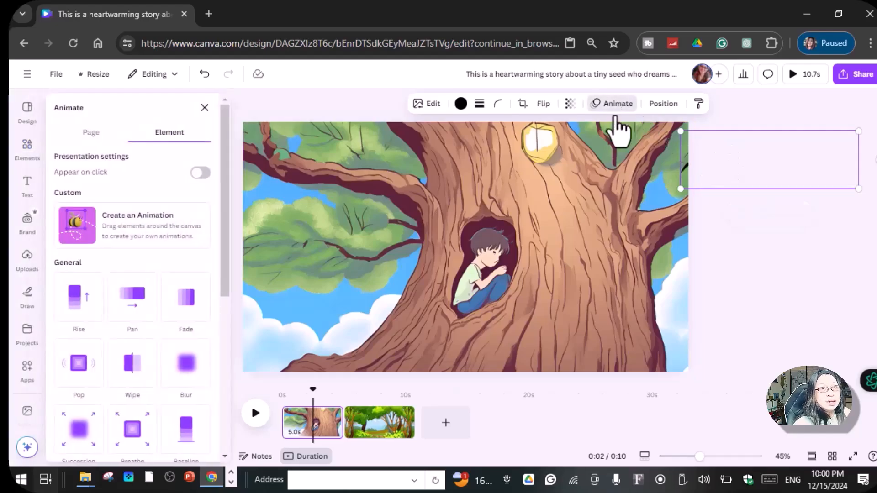
pyautogui.click(138, 227)
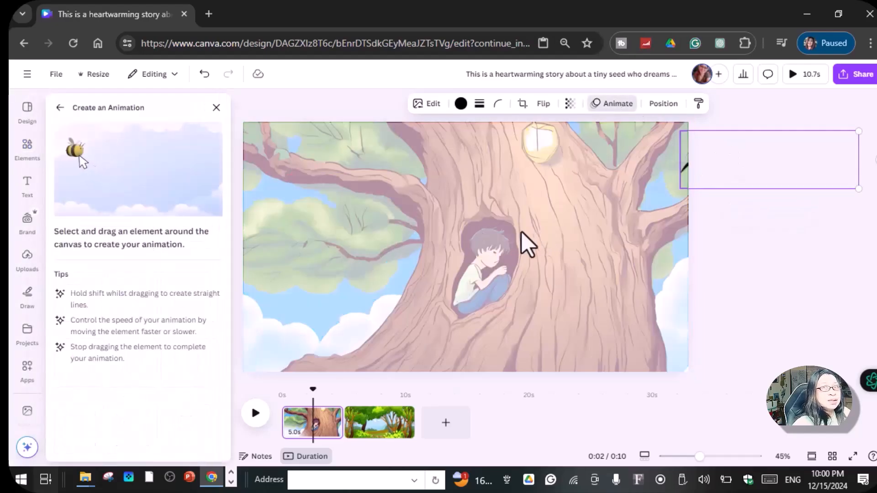
pyautogui.moveTo(777, 182)
pyautogui.mouseDown()
pyautogui.moveTo(756, 167)
pyautogui.moveTo(689, 176)
pyautogui.moveTo(256, 153)
pyautogui.mouseUp()
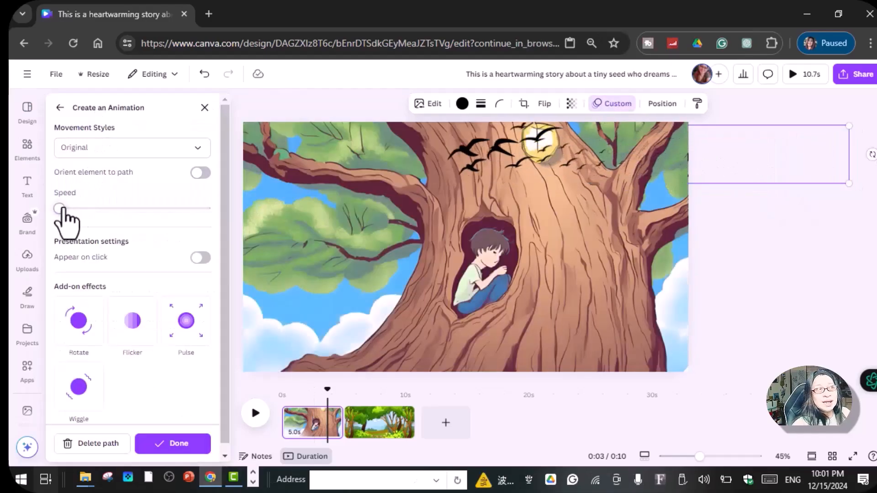
pyautogui.click(173, 444)
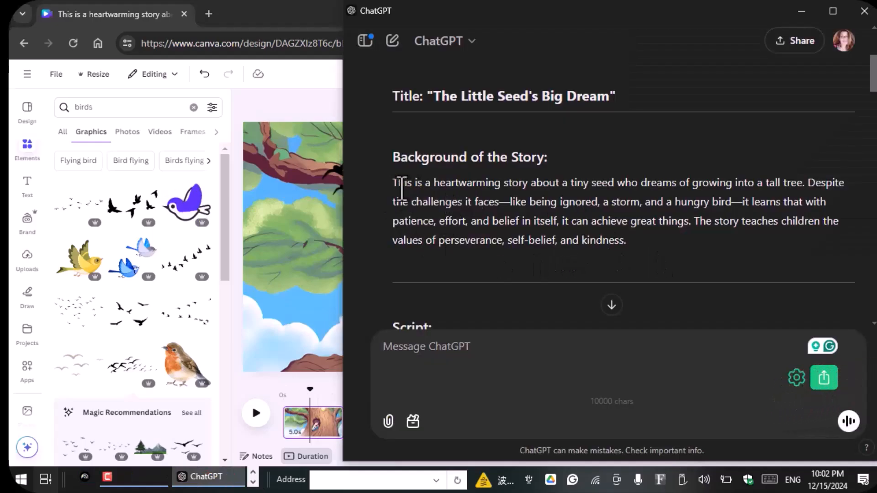
# Step: Copy the "Background of the Story" paragraph from the ChatGPT script and return to the browser
pyautogui.tripleClick(436, 189)
pyautogui.hotkey('ctrl', 'c')
pyautogui.rightClick(617, 203)
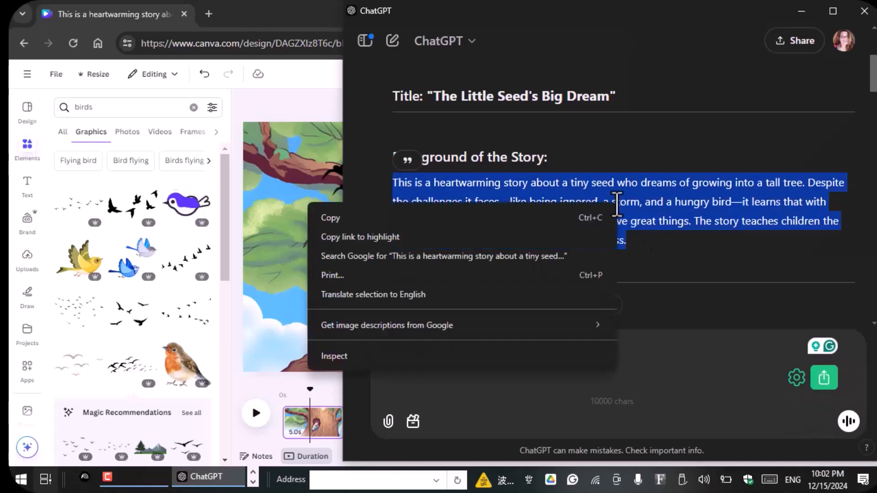
pyautogui.click(382, 219)
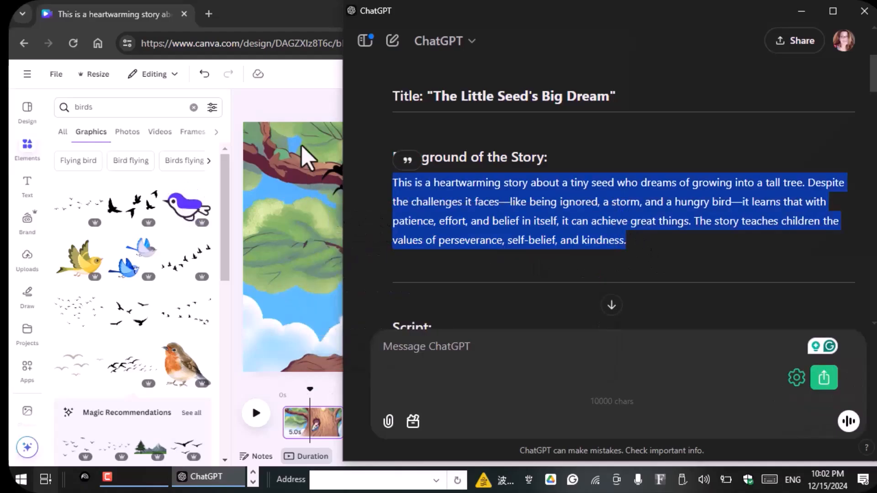
pyautogui.click(299, 133)
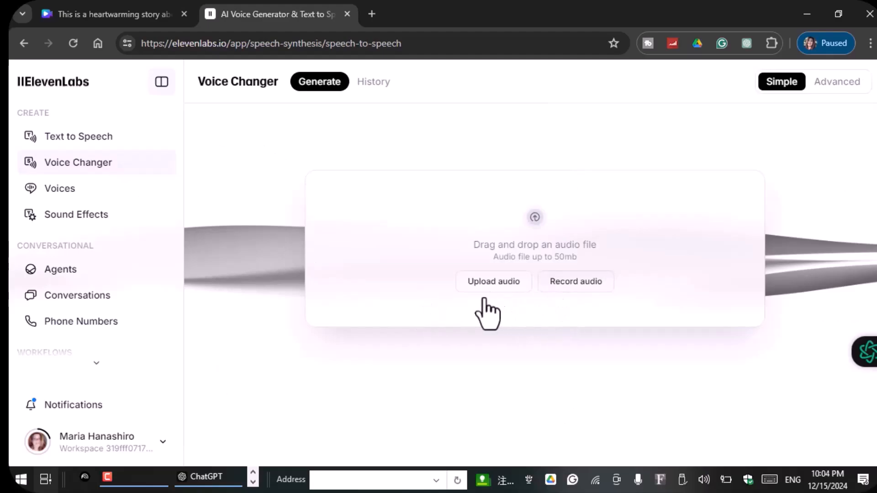
# Step: In the ElevenLabs voice list, choose the custom voice described as clear and energetic for text to speech
pyautogui.click(66, 191)
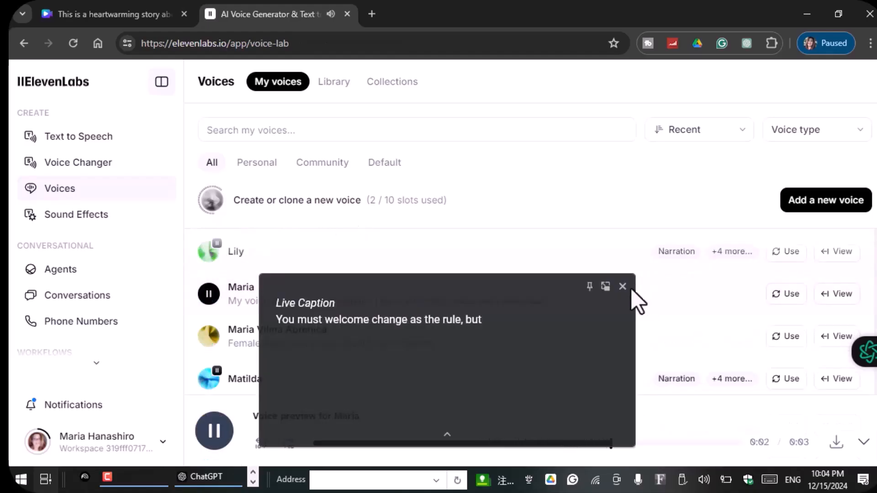
pyautogui.click(626, 288)
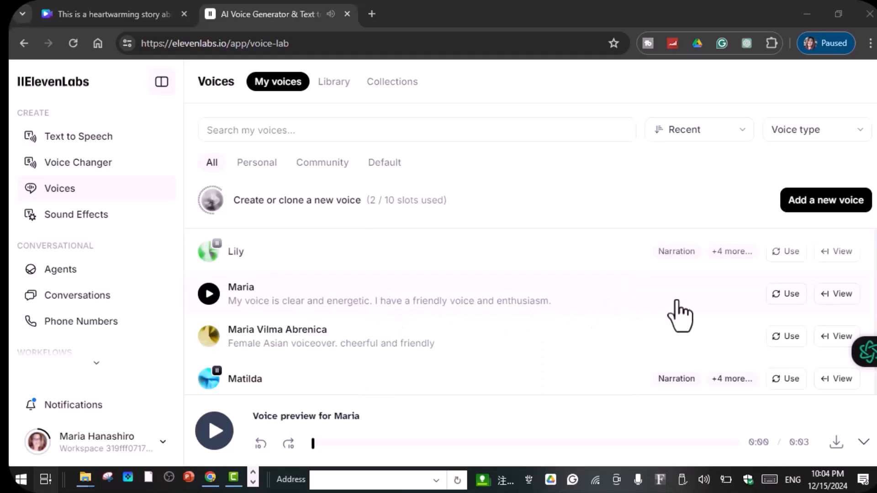
pyautogui.click(791, 294)
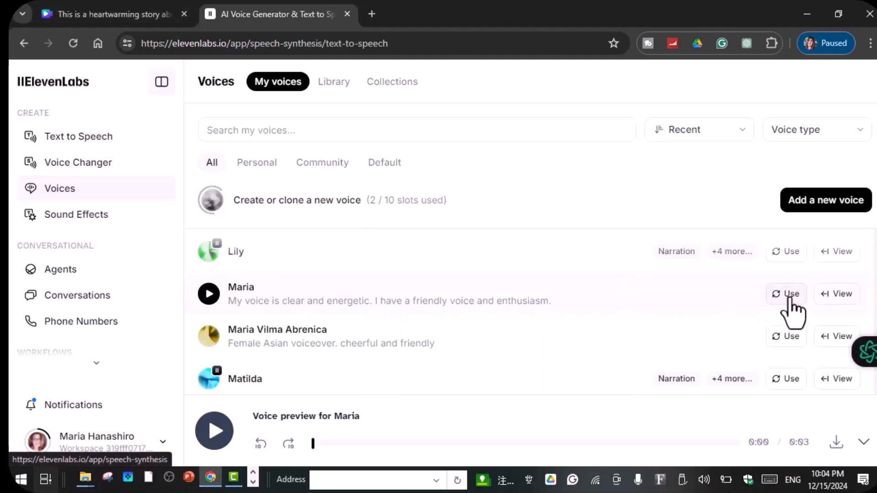
# Step: Paste the copied story background as the text-to-speech script and generate the speech
pyautogui.click(283, 227)
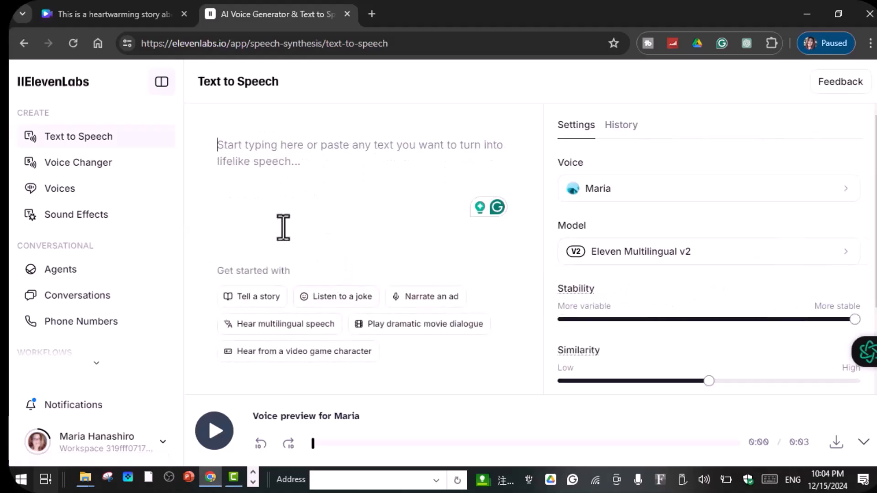
pyautogui.rightClick(218, 150)
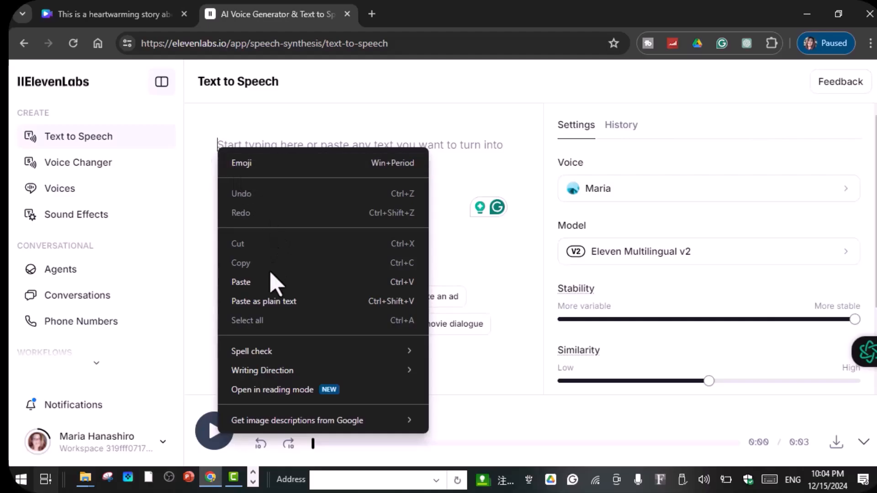
pyautogui.click(271, 284)
pyautogui.scroll(-2, 672, 274)
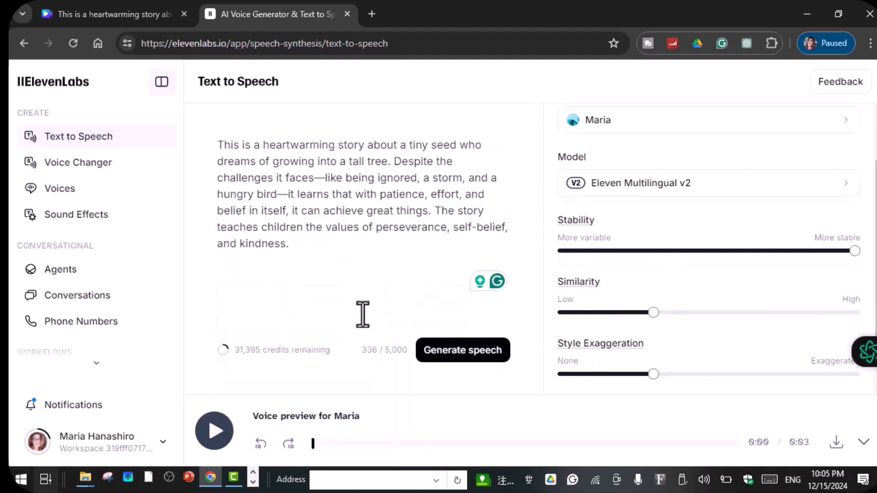
pyautogui.click(449, 357)
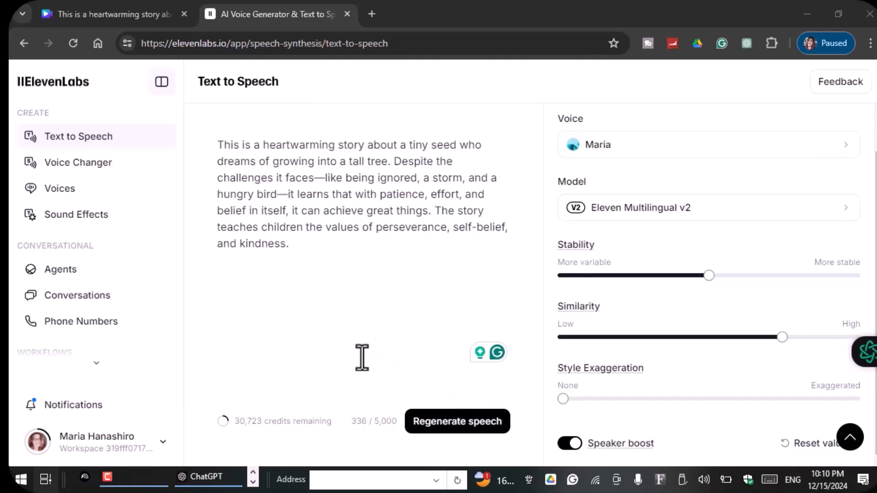
# Step: Generate the narration again with the premade Serena voice and download the audio
pyautogui.click(64, 196)
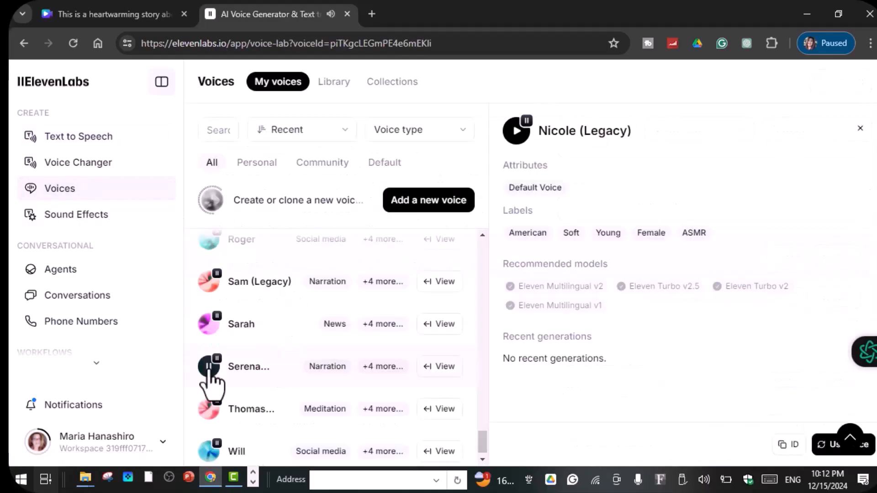
pyautogui.click(208, 371)
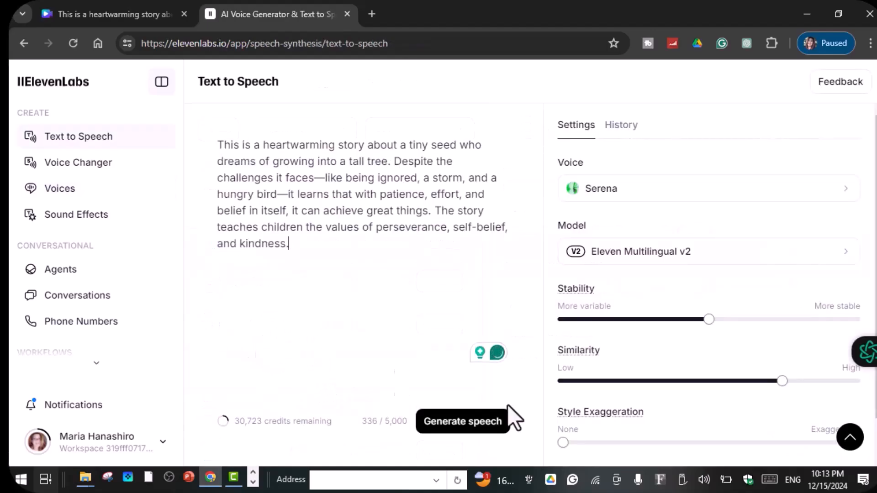
pyautogui.click(452, 424)
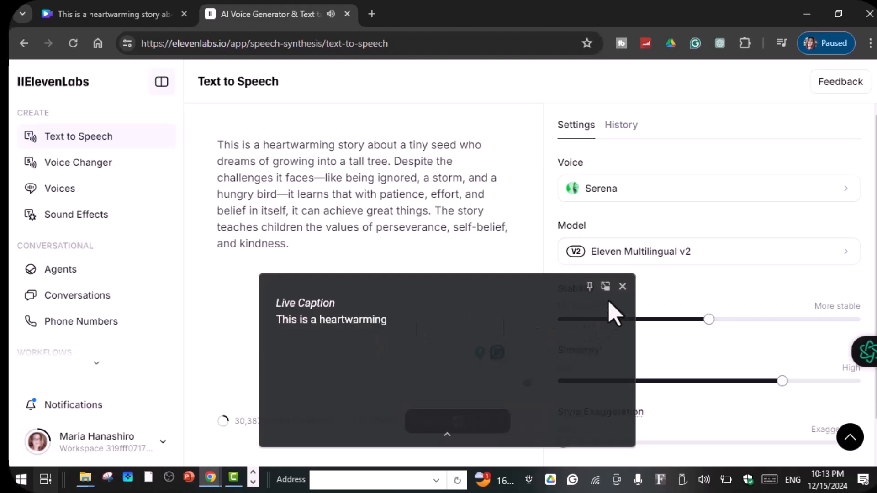
pyautogui.click(622, 286)
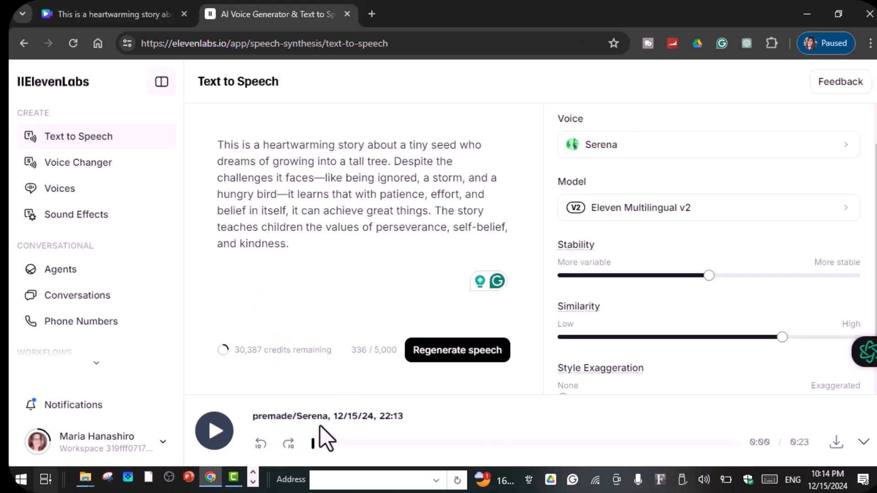
pyautogui.click(838, 452)
# Step: Switch back to Canva and upload Scene 1.mp3 from the Desktop to the audio uploads
pyautogui.click(156, 16)
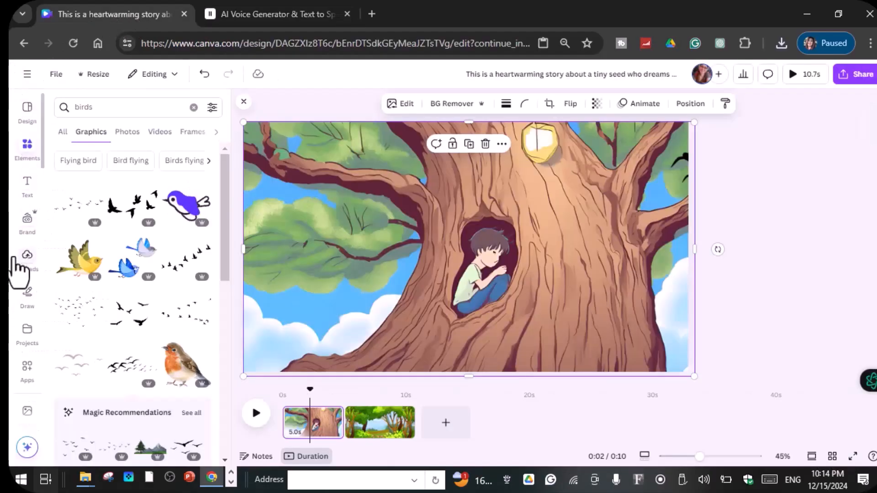
pyautogui.click(27, 259)
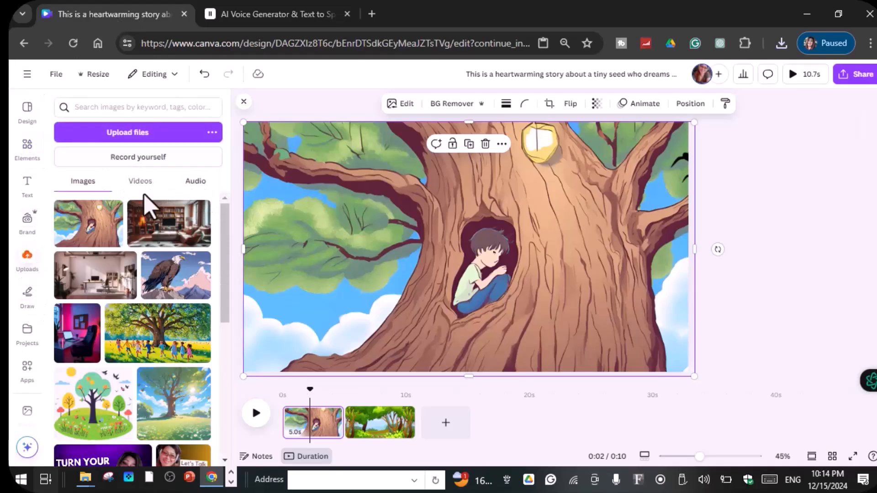
pyautogui.click(195, 181)
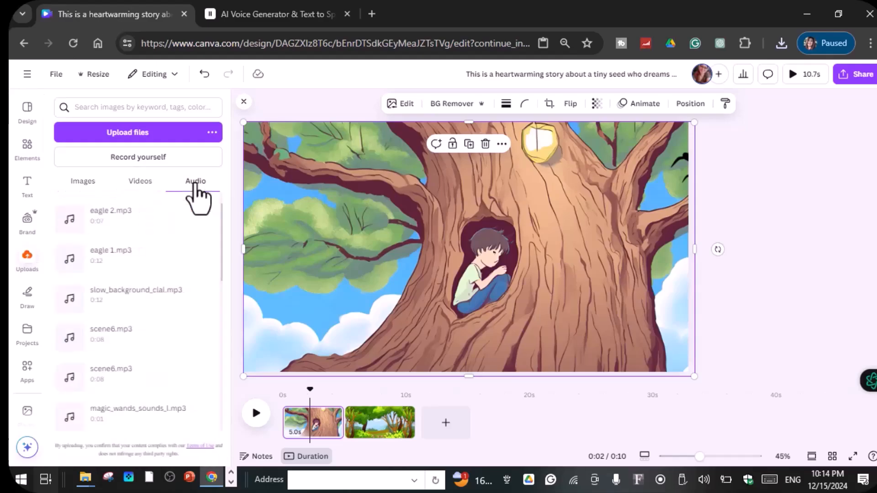
pyautogui.click(141, 137)
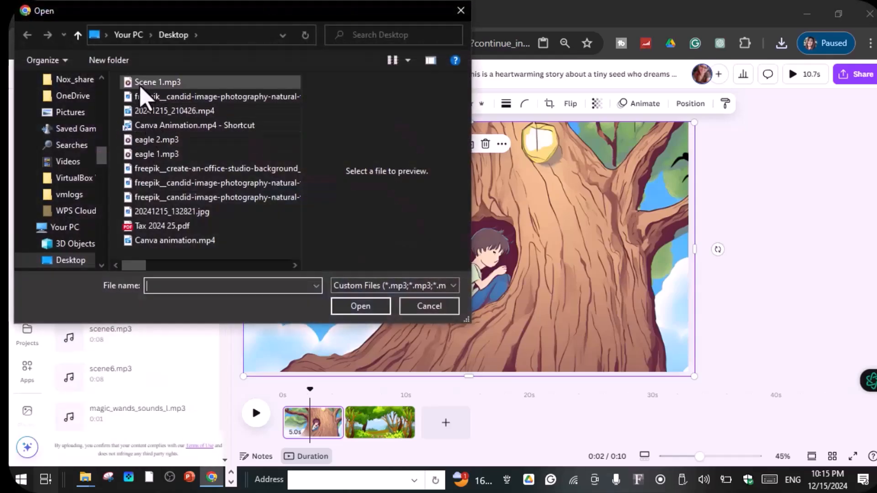
pyautogui.click(173, 86)
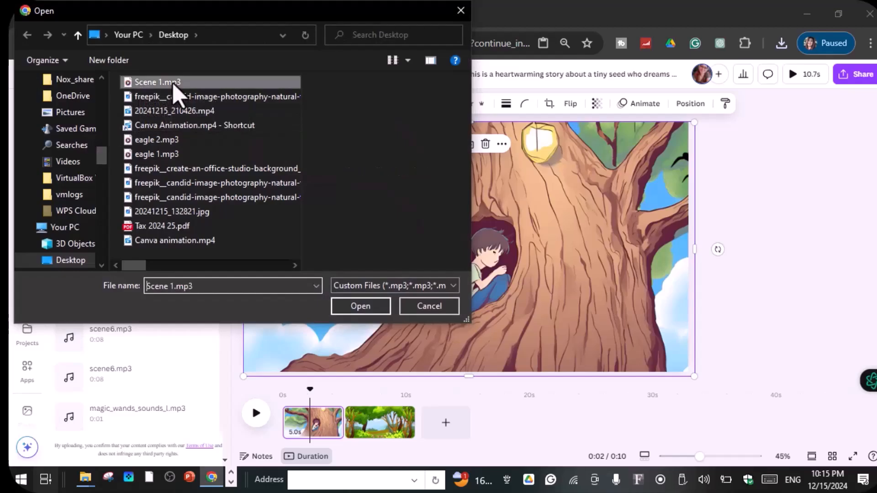
pyautogui.click(361, 309)
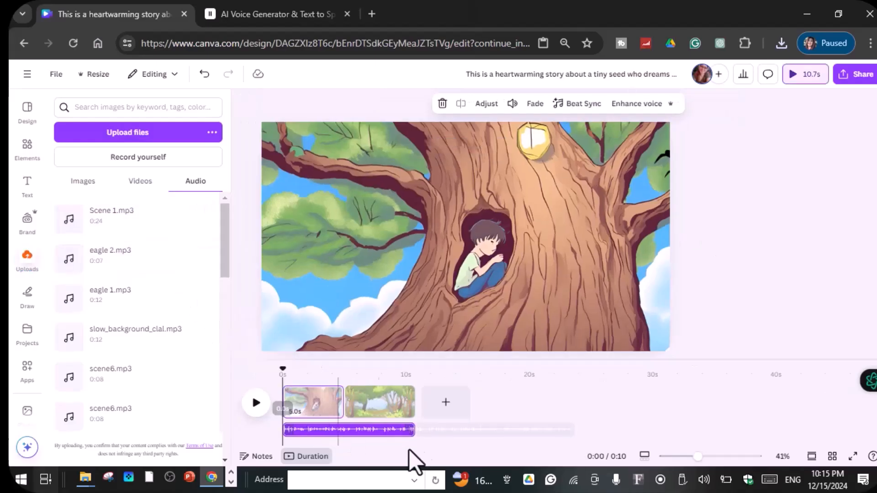
# Step: Extend the first page to 16.7 s to fit more of the narration track, and play the video from the start
pyautogui.moveTo(416, 430); pyautogui.dragTo(427, 431)
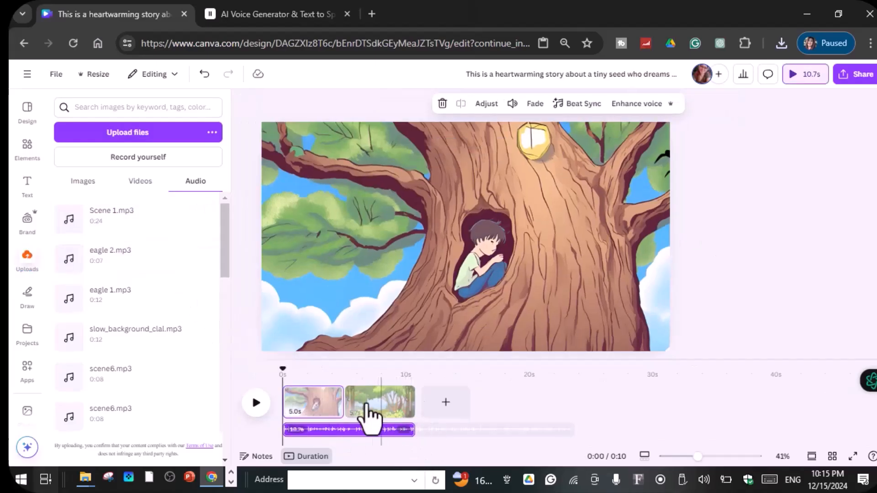
pyautogui.moveTo(343, 401); pyautogui.dragTo(487, 401)
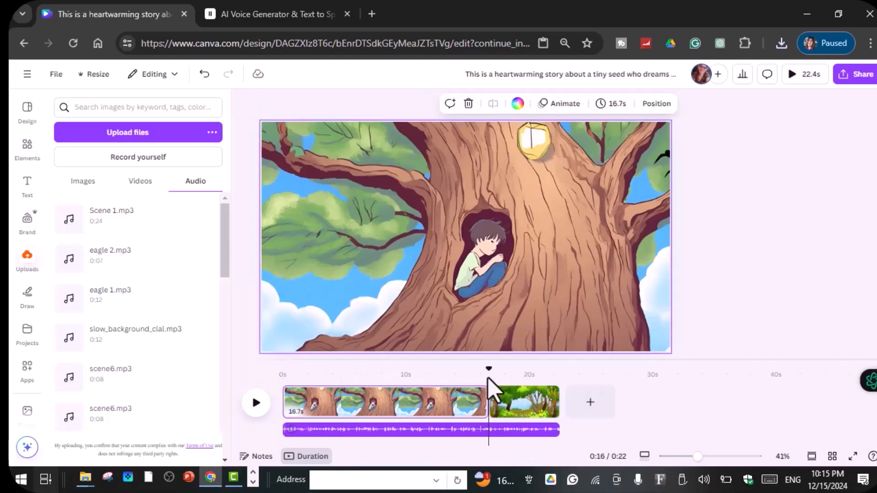
pyautogui.moveTo(574, 402); pyautogui.dragTo(279, 435)
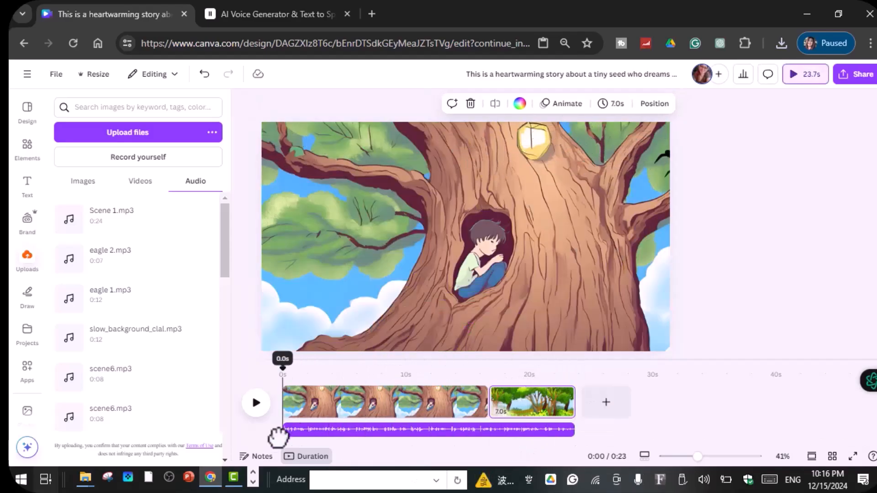
pyautogui.click(257, 404)
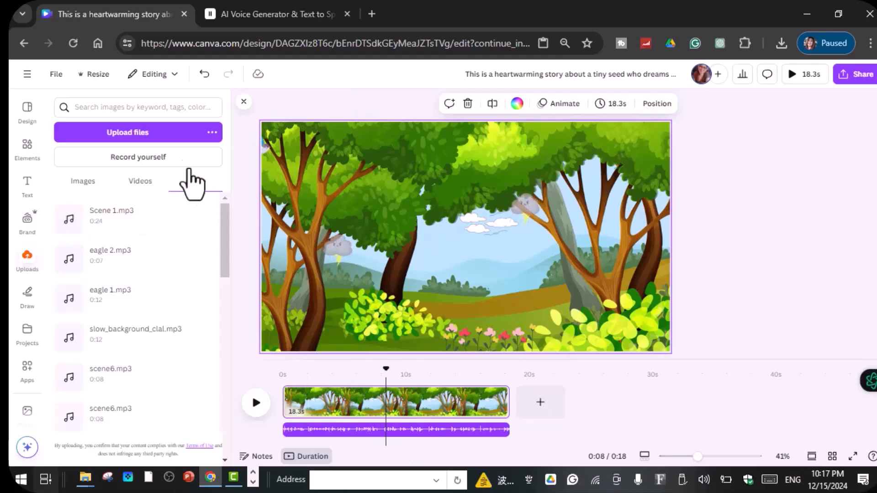
# Step: Search the audio elements for "Kids happy music" and place the Dream A Little track starting at 0 s under the narration
pyautogui.click(156, 106)
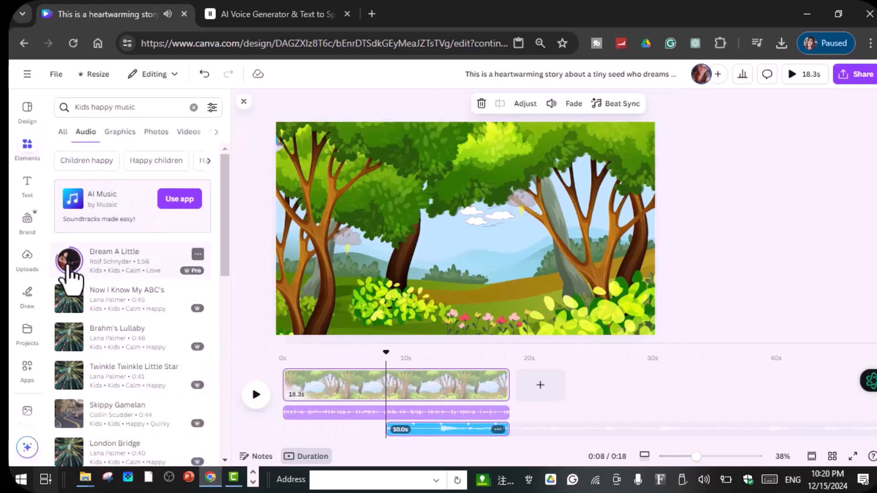
pyautogui.moveTo(419, 430); pyautogui.dragTo(317, 438)
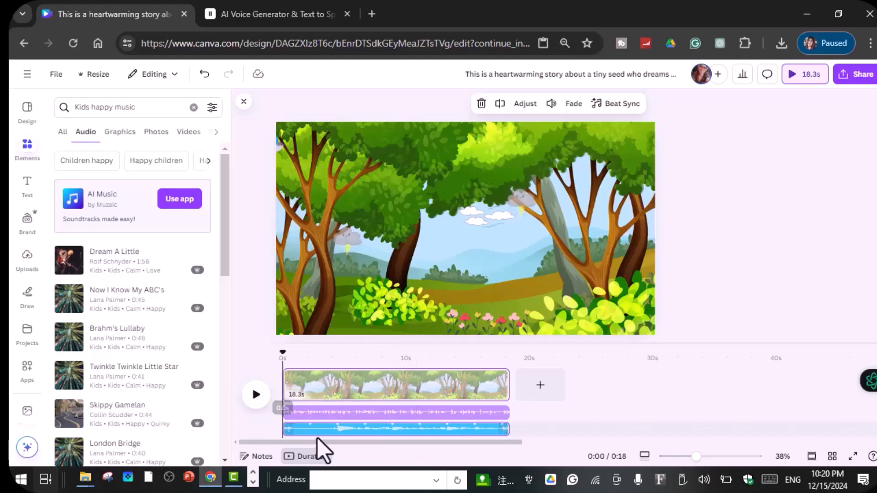
# Step: Lower the Dream A Little music track's volume to 60 and play back the sound mix
pyautogui.click(395, 433)
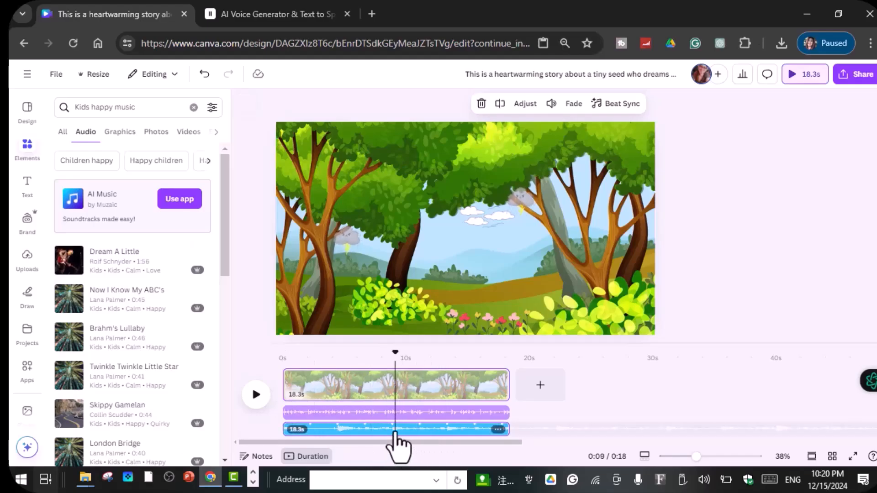
pyautogui.click(551, 111)
pyautogui.moveTo(503, 173); pyautogui.dragTo(476, 179)
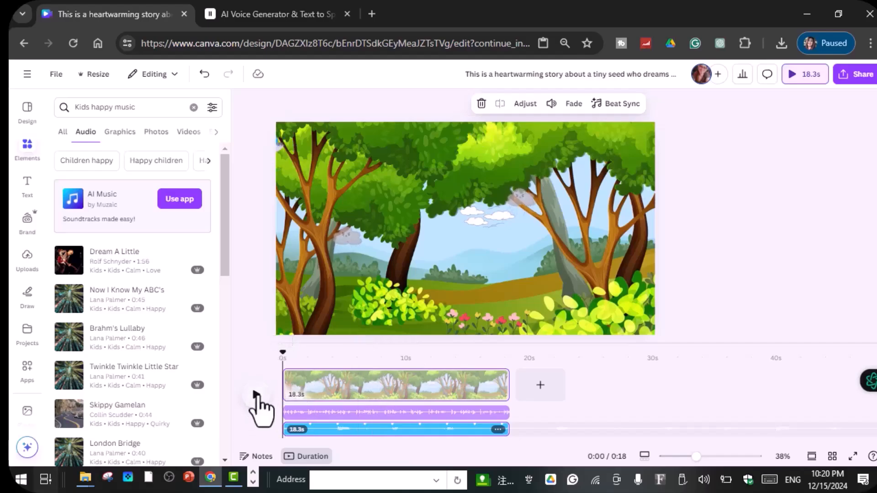
pyautogui.click(256, 395)
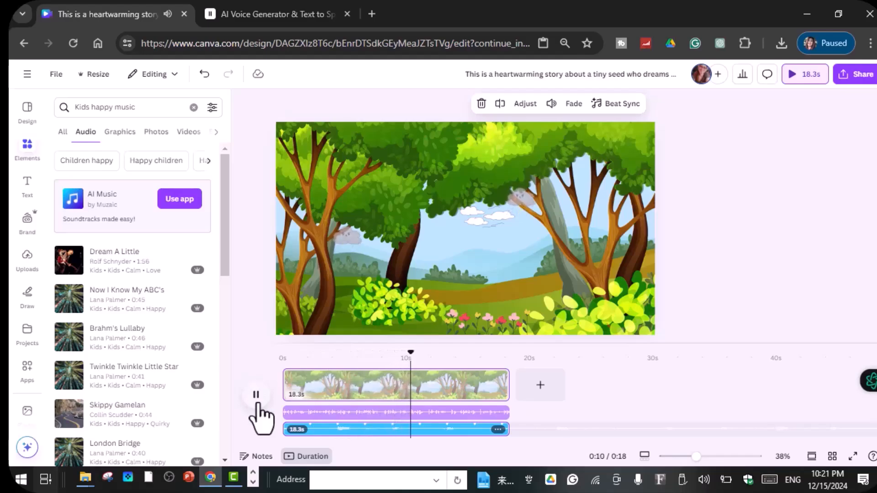
pyautogui.click(257, 396)
# Step: Open the volume setting of the narration track
pyautogui.click(375, 414)
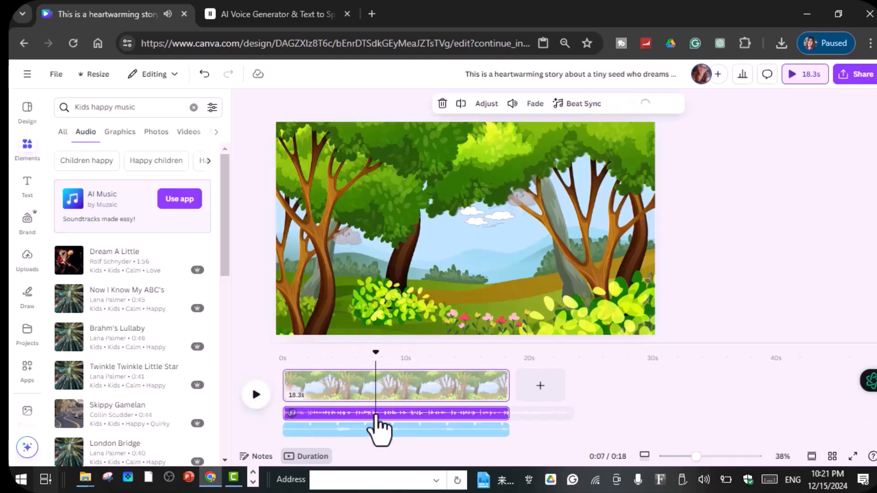
pyautogui.click(512, 104)
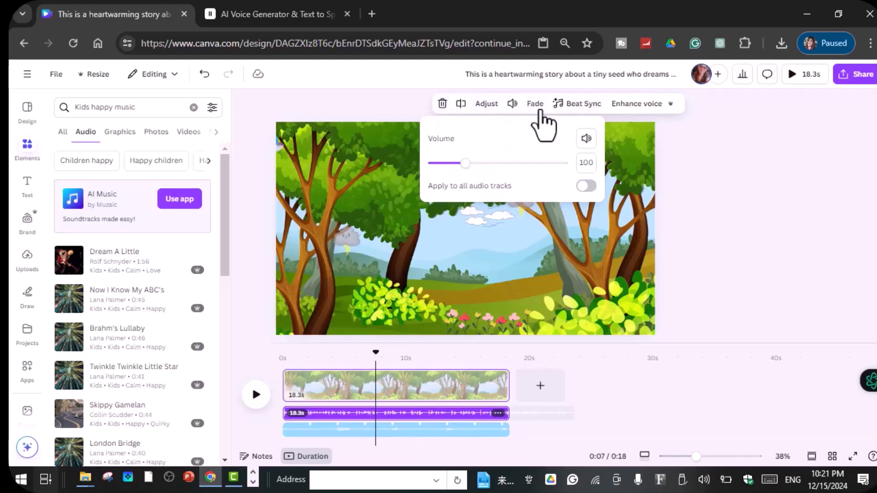
# Step: Select the Dream A Little music track under the narration
pyautogui.click(422, 432)
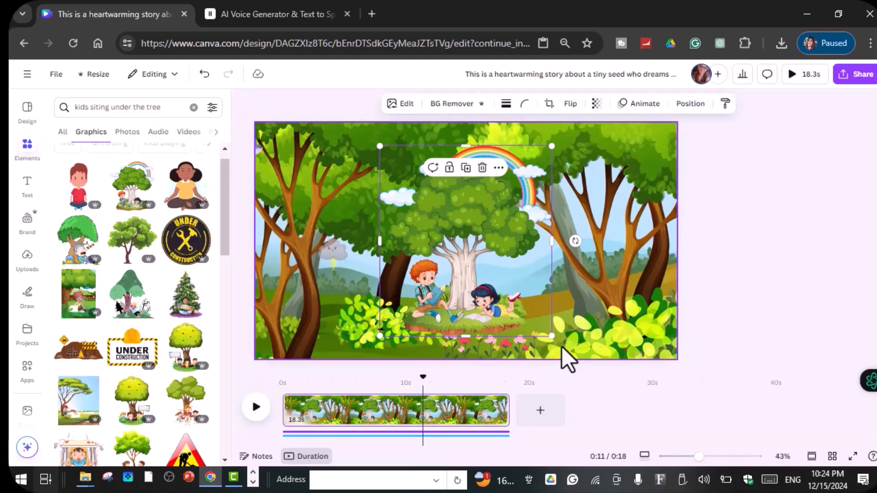
# Step: Shrink the graphic of two children under the rainbow tree and place it in the scene's lower right beside the yellow-green bush
pyautogui.moveTo(552, 337); pyautogui.dragTo(508, 288)
pyautogui.moveTo(449, 246); pyautogui.dragTo(516, 290)
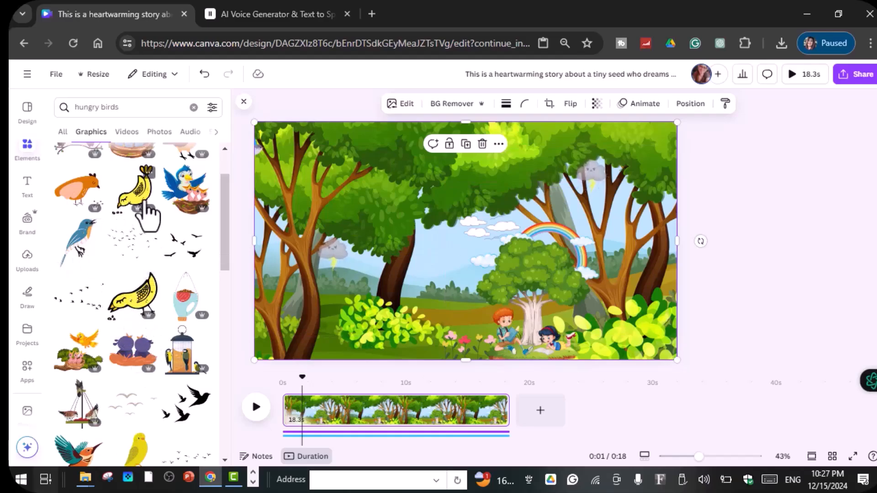
# Step: Add the yellow pecking bird from the "hungry birds" graphics, shrink it, move it toward the left trees and flip it horizontally
pyautogui.click(145, 208)
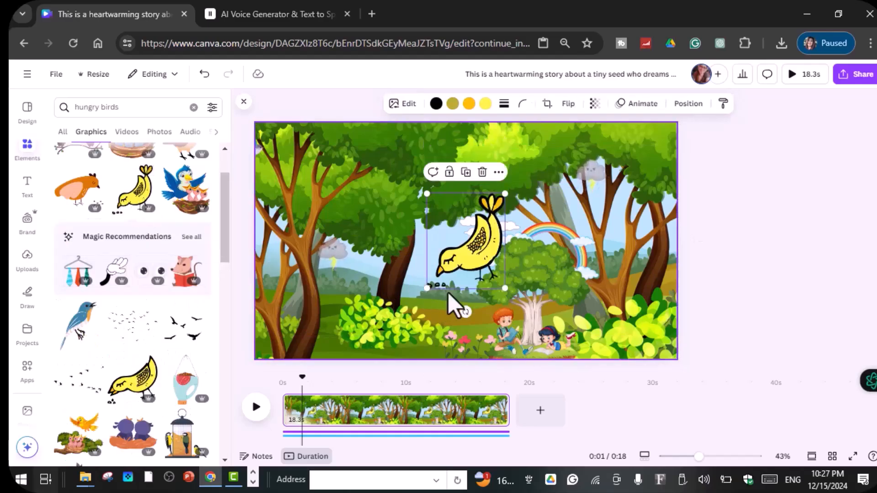
pyautogui.moveTo(504, 289); pyautogui.dragTo(416, 269)
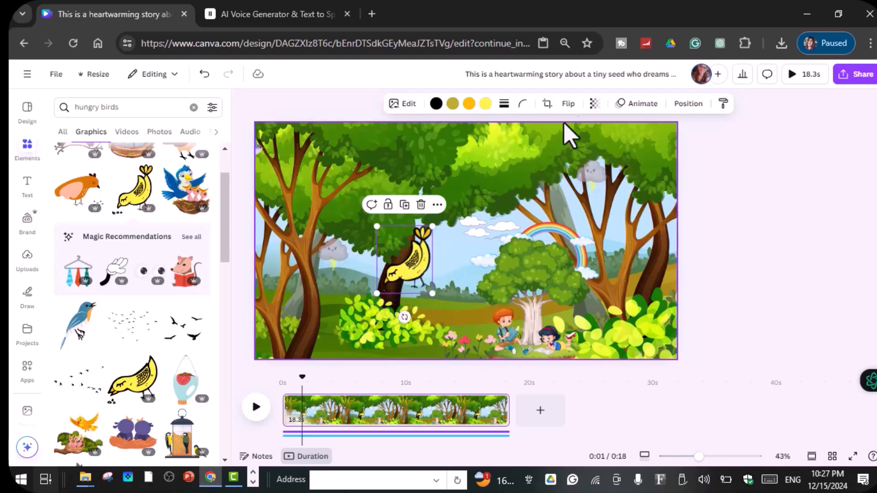
pyautogui.click(569, 105)
pyautogui.click(578, 132)
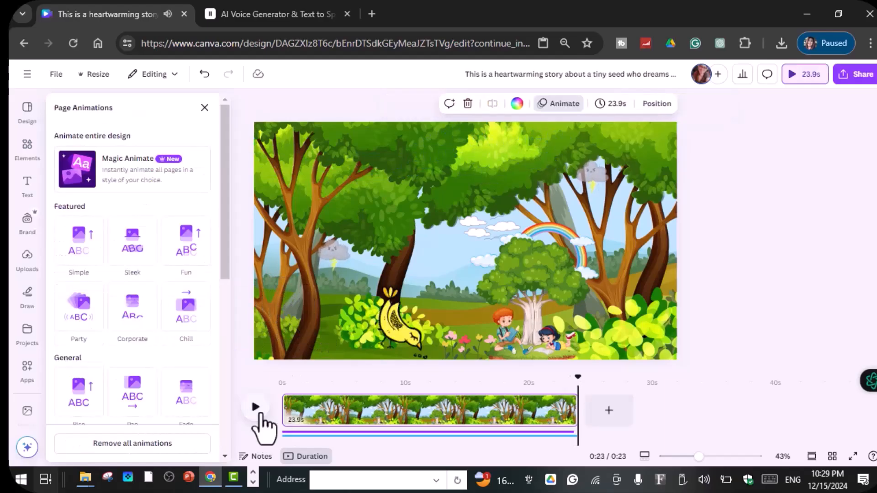
# Step: Play back the scene with the animated bird, and preview the two-page video in full screen
pyautogui.click(257, 408)
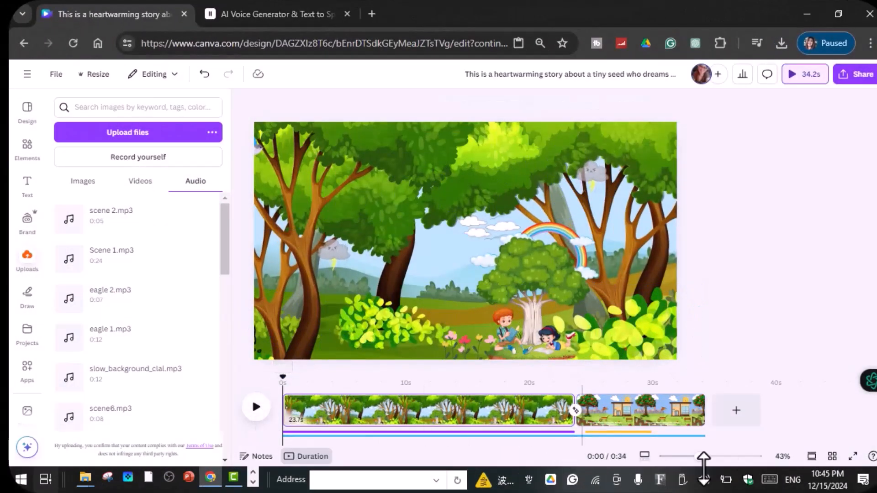
pyautogui.click(853, 457)
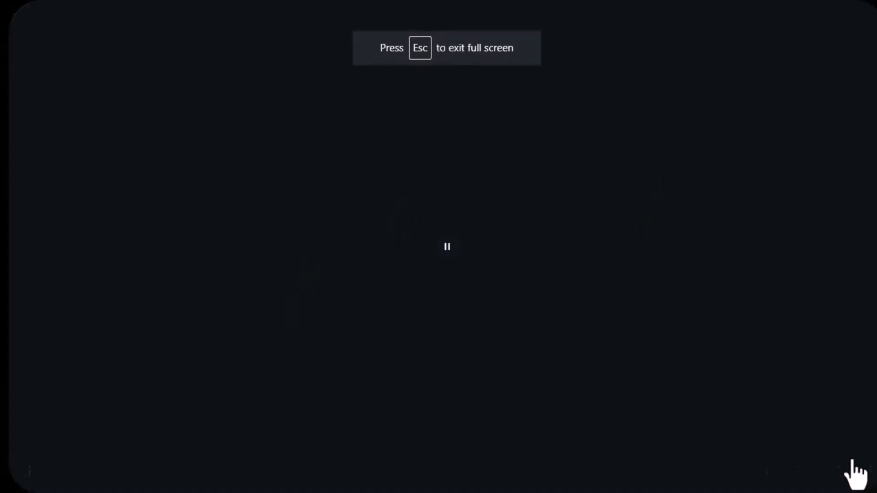